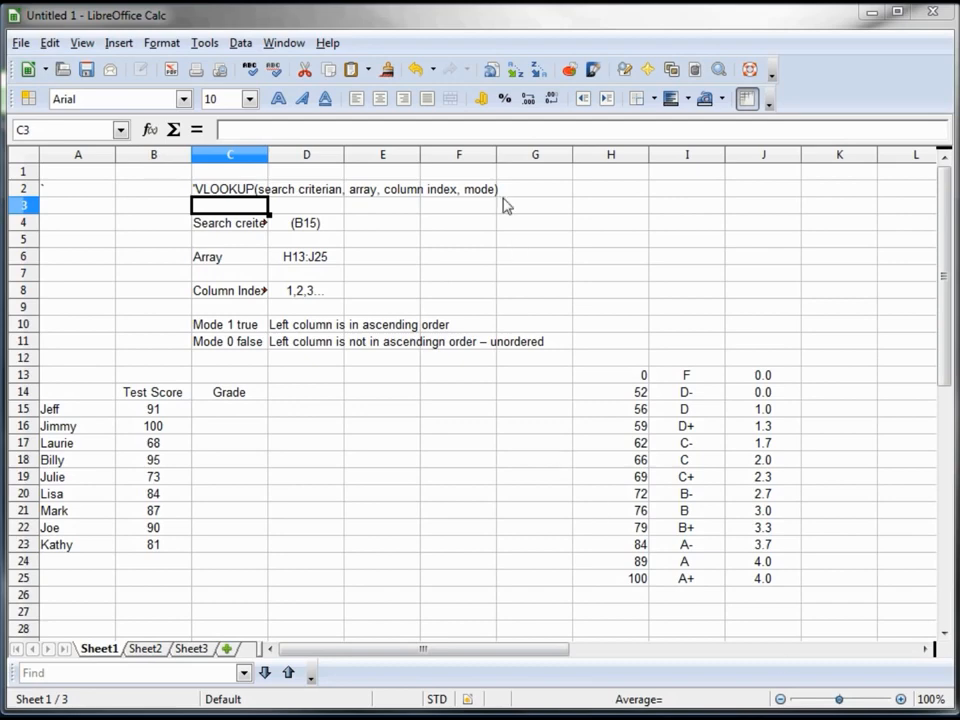
Widen column C just enough to show its VLOOKUP argument labels in full
double_click(268, 160)
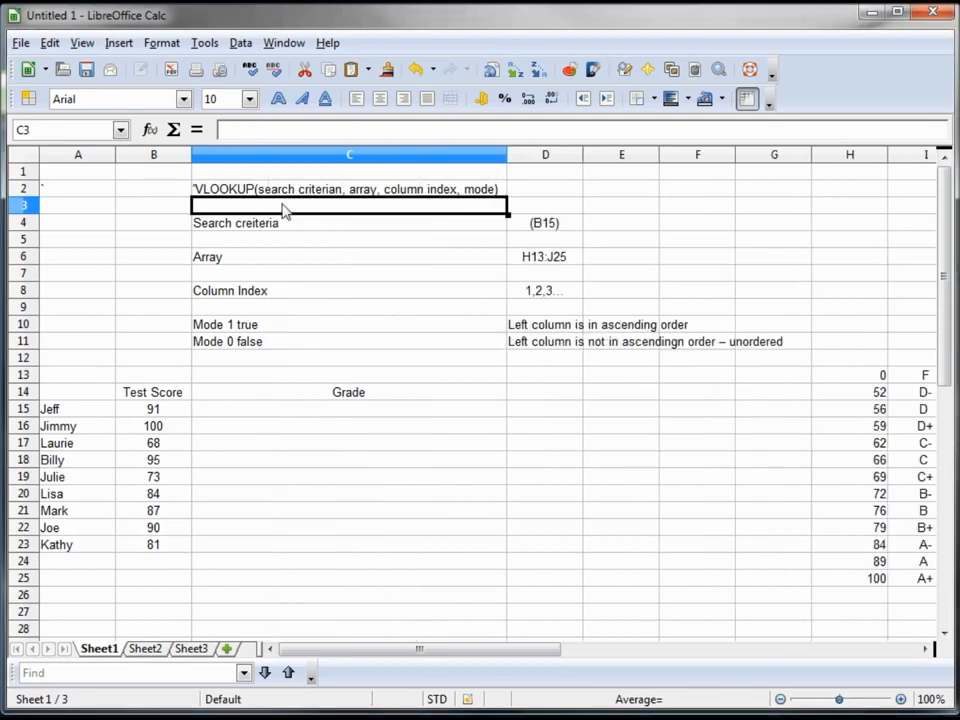
drag(507, 158, 337, 158)
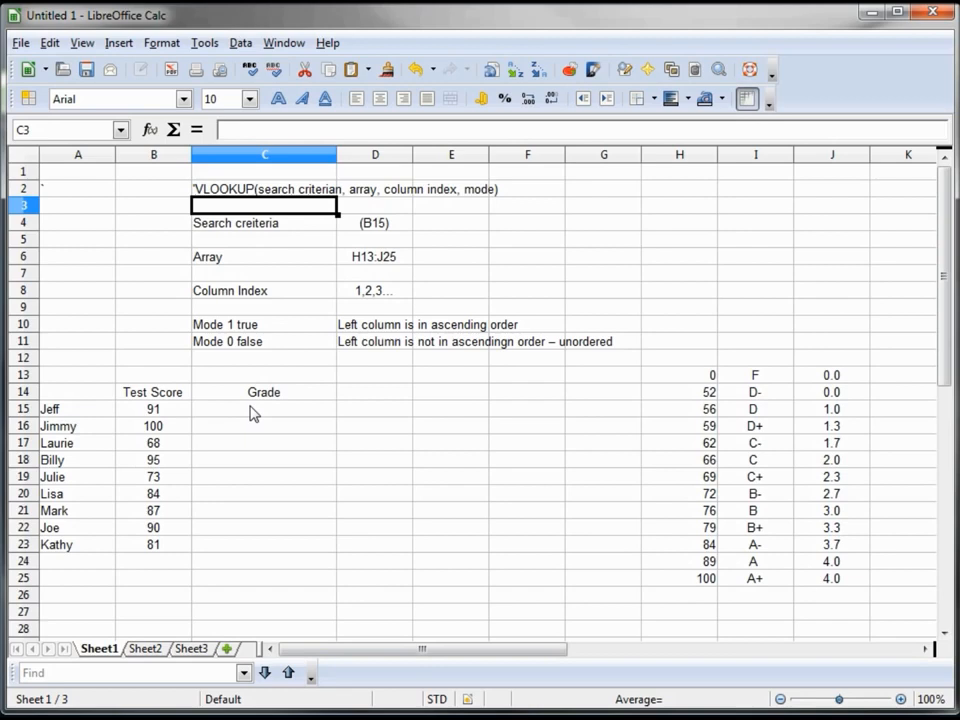
Examine the search criterion cell B15 and the grading table H13:J25 that the VLOOKUP notes refer to
click(160, 414)
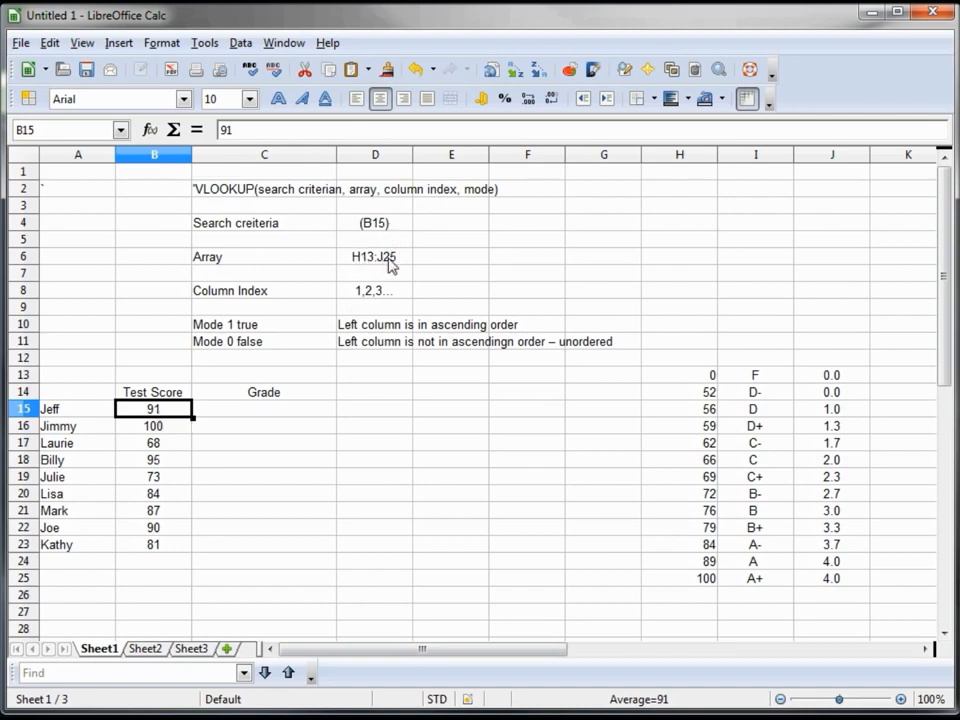
drag(677, 378, 759, 591)
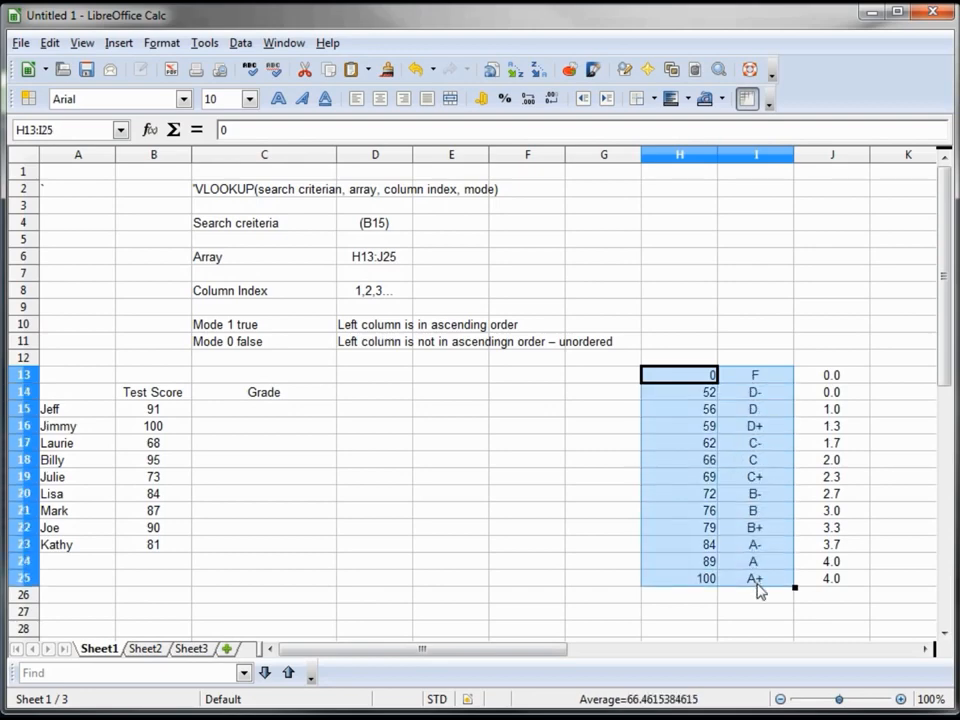
click(696, 379)
drag(690, 378, 862, 587)
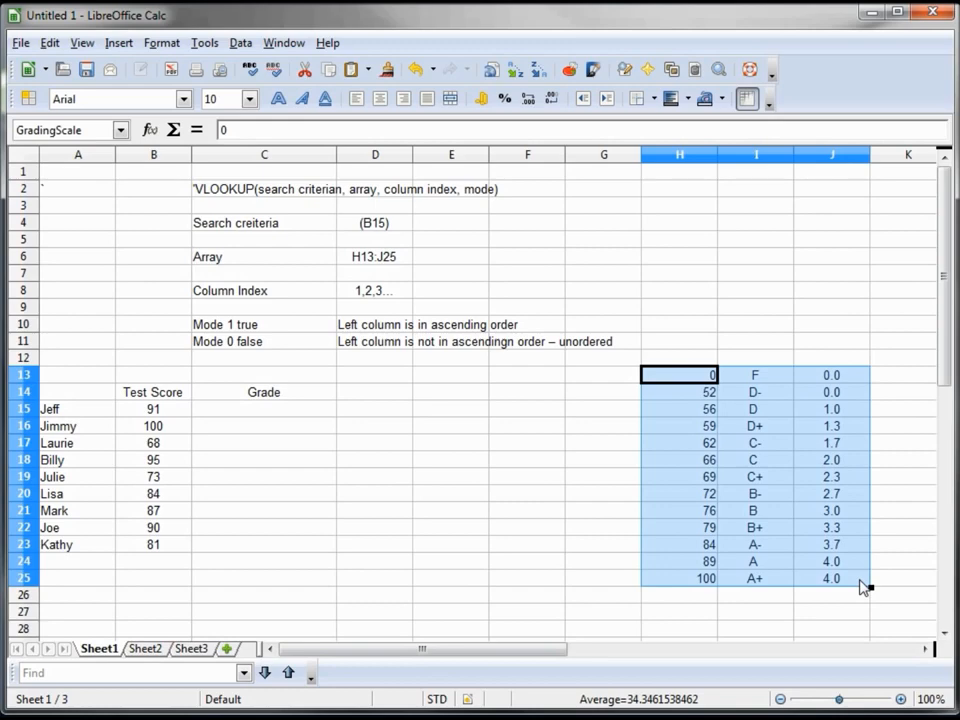
click(286, 292)
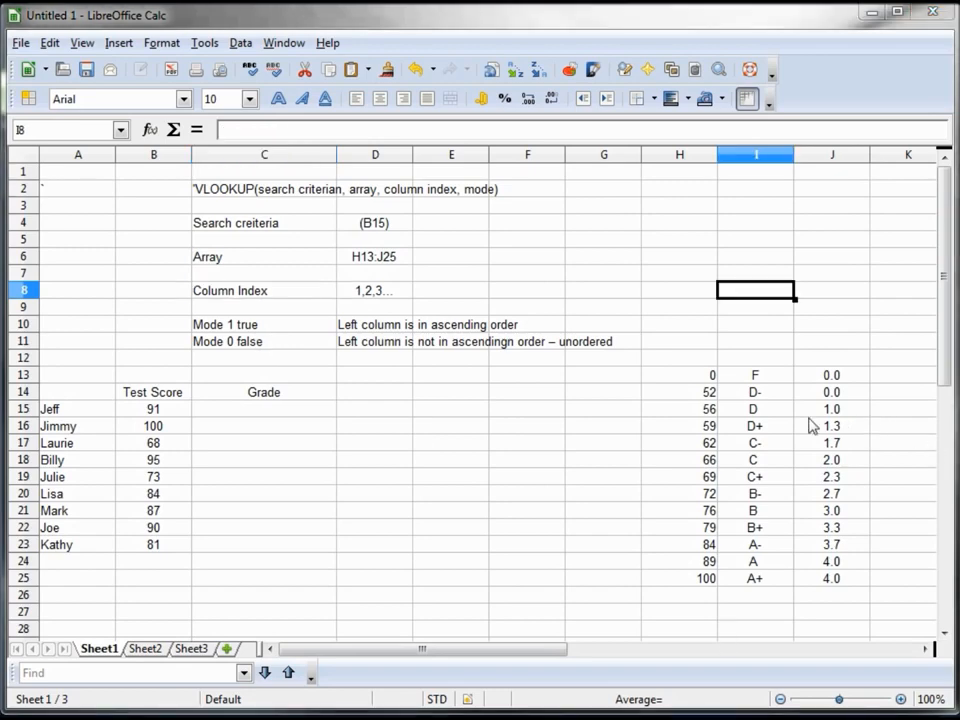
Define the name GradingScale for the grading table range H13:J25
drag(675, 379, 810, 583)
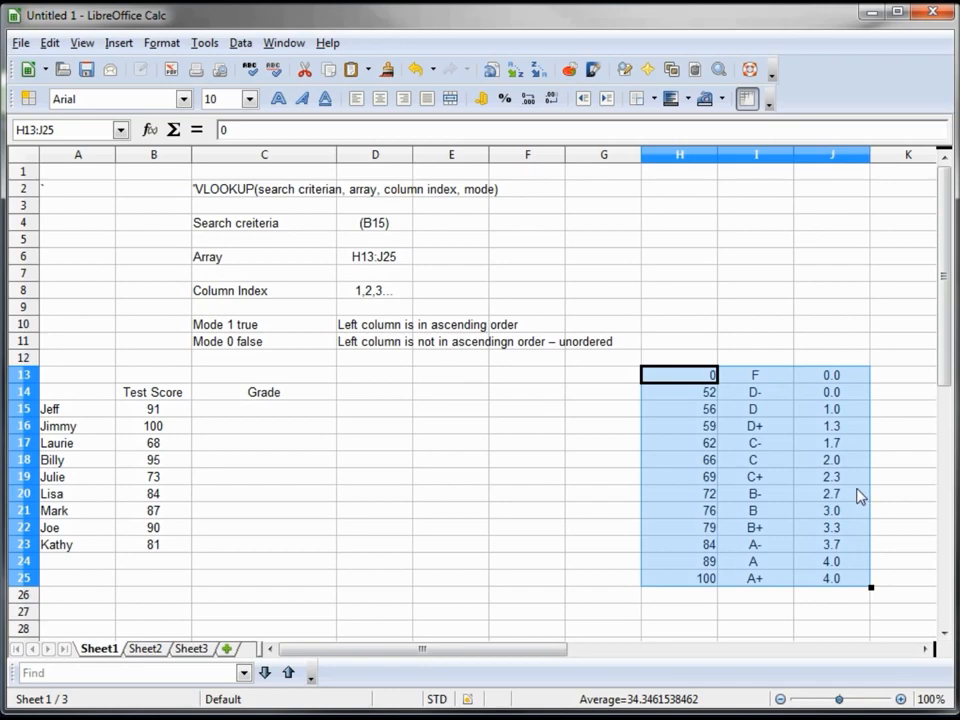
click(60, 130)
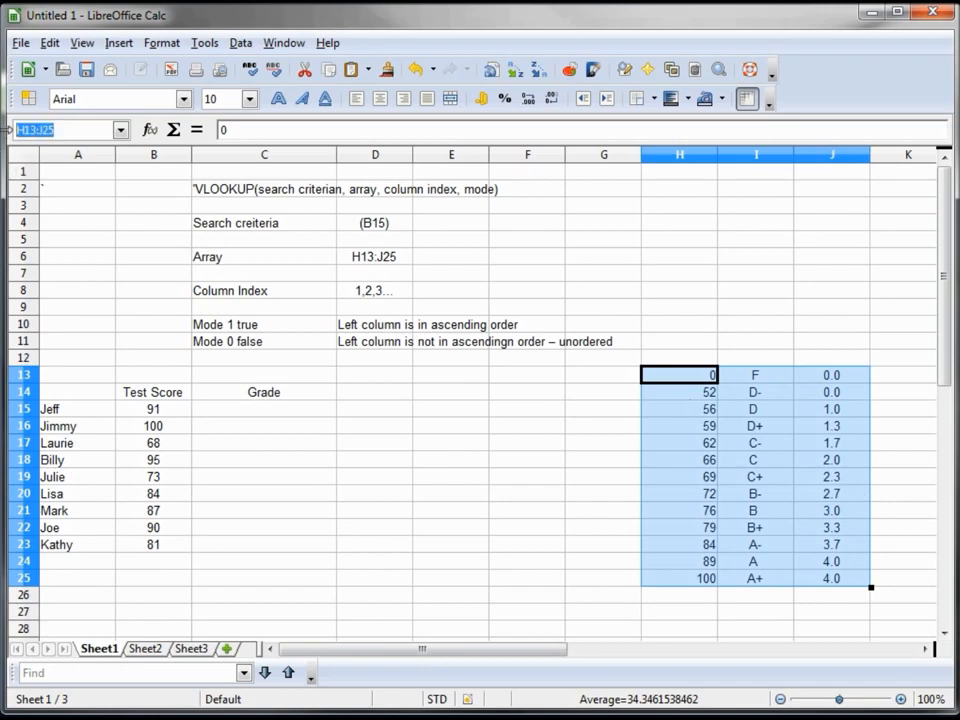
text(Gra)
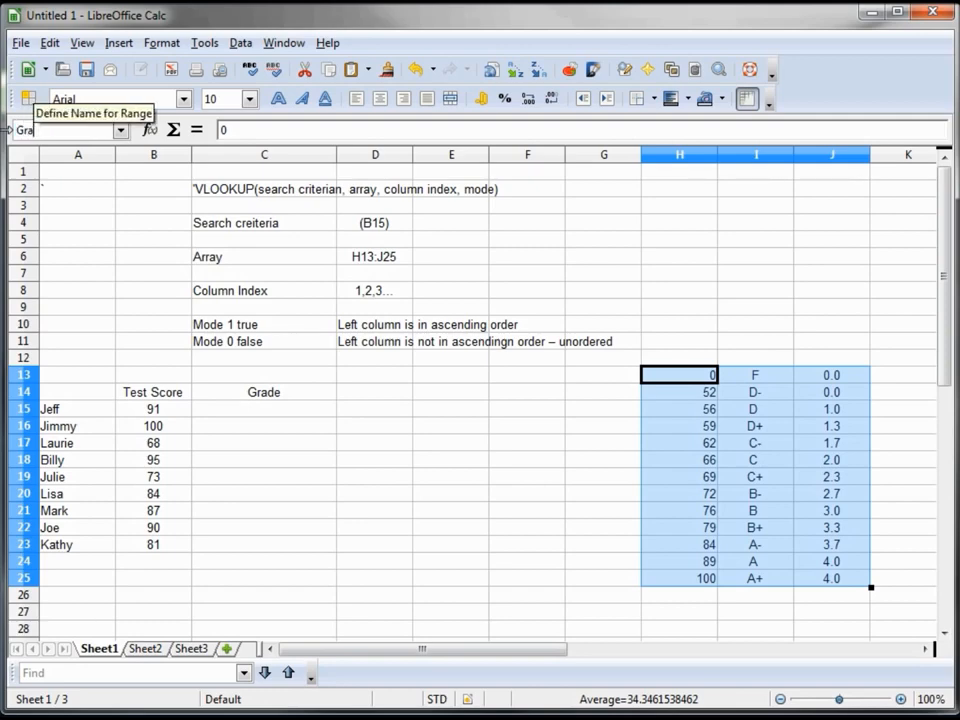
text(dingScale)
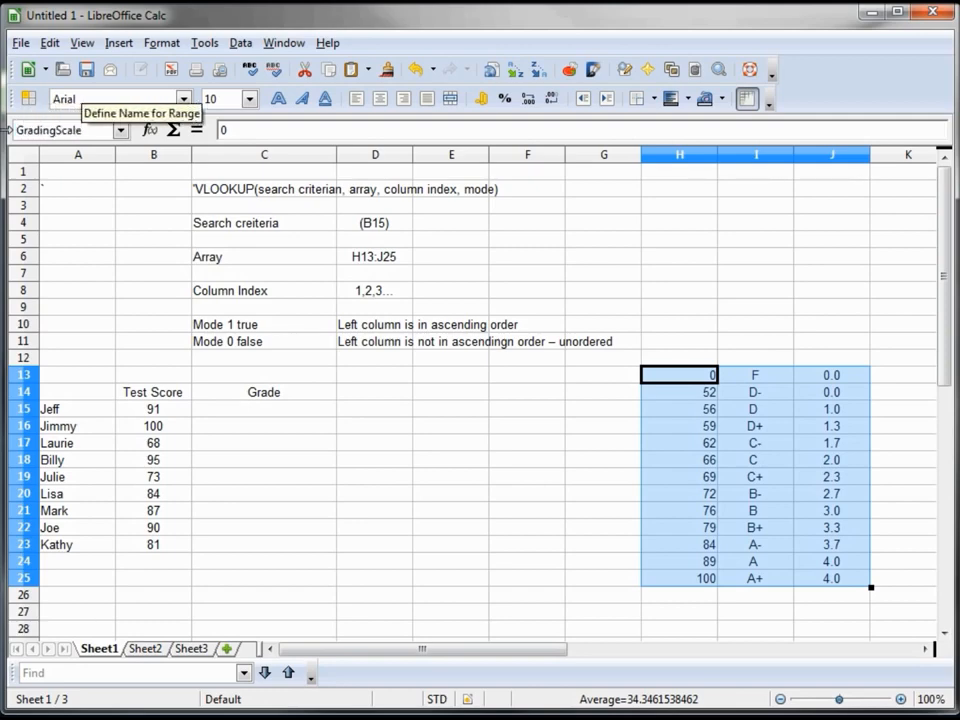
key(Return)
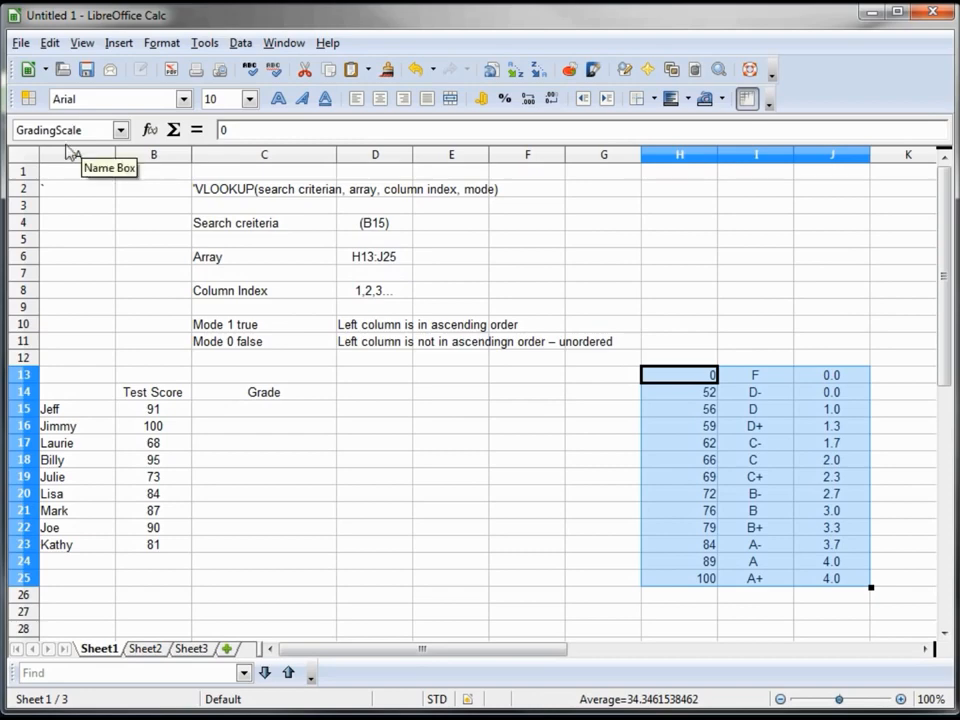
Enter the formula =blookup(b15,GradingScale,2,1) in Grade cell C15
click(250, 416)
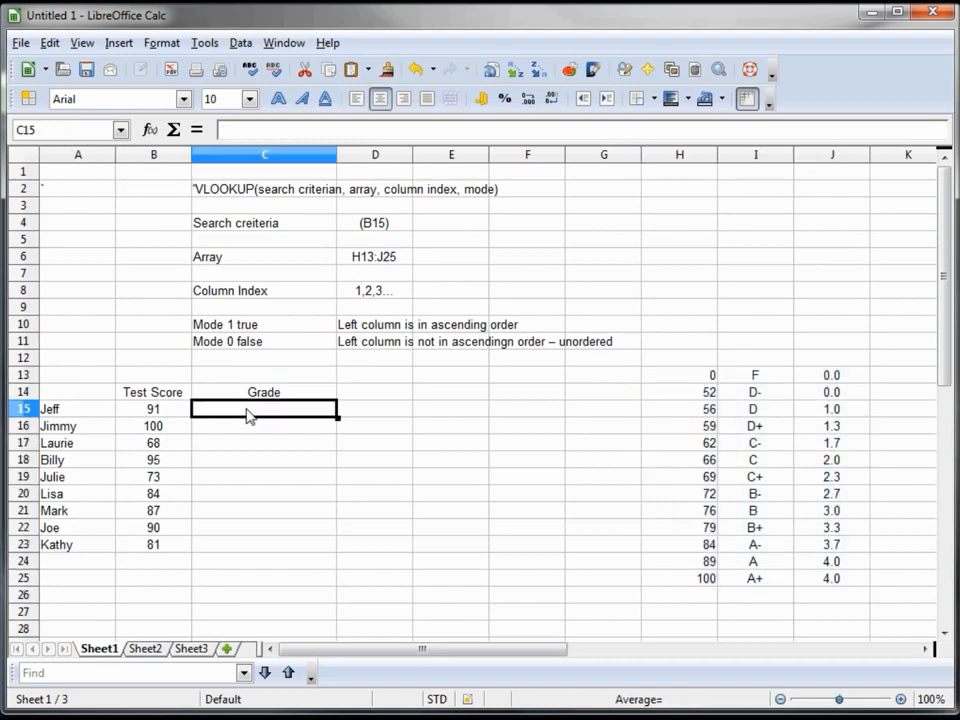
click(226, 131)
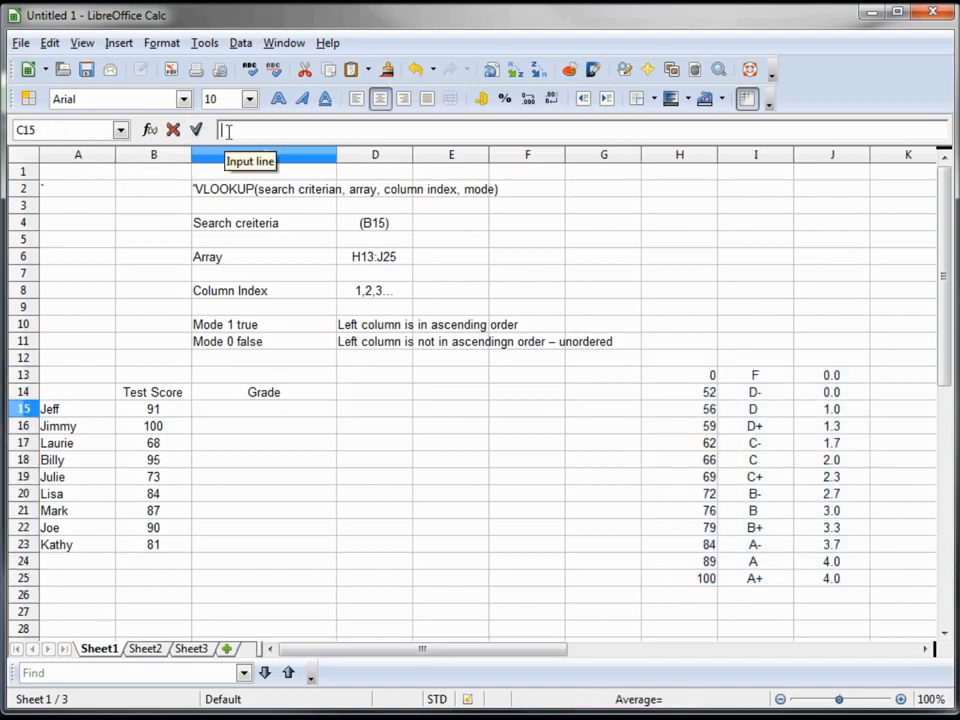
text(=b)
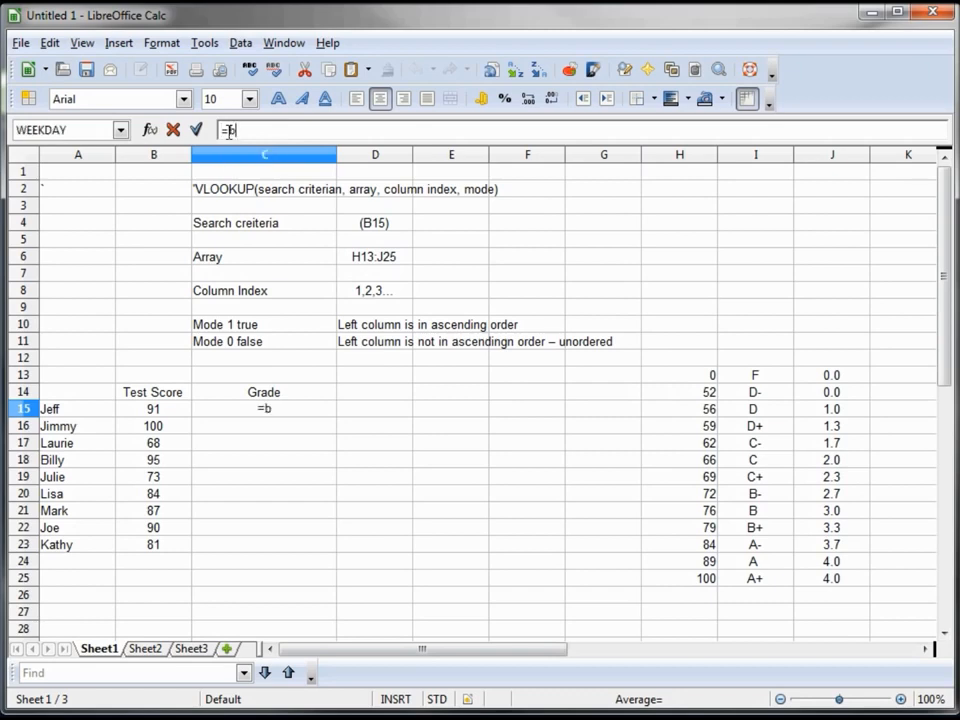
text(lookup()
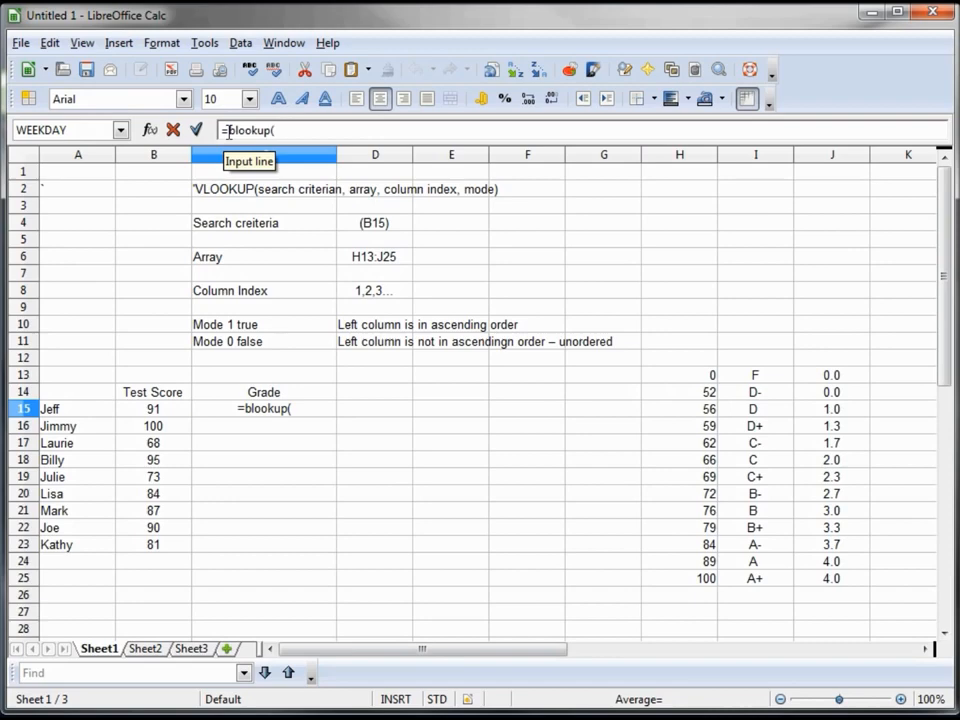
text(b1)
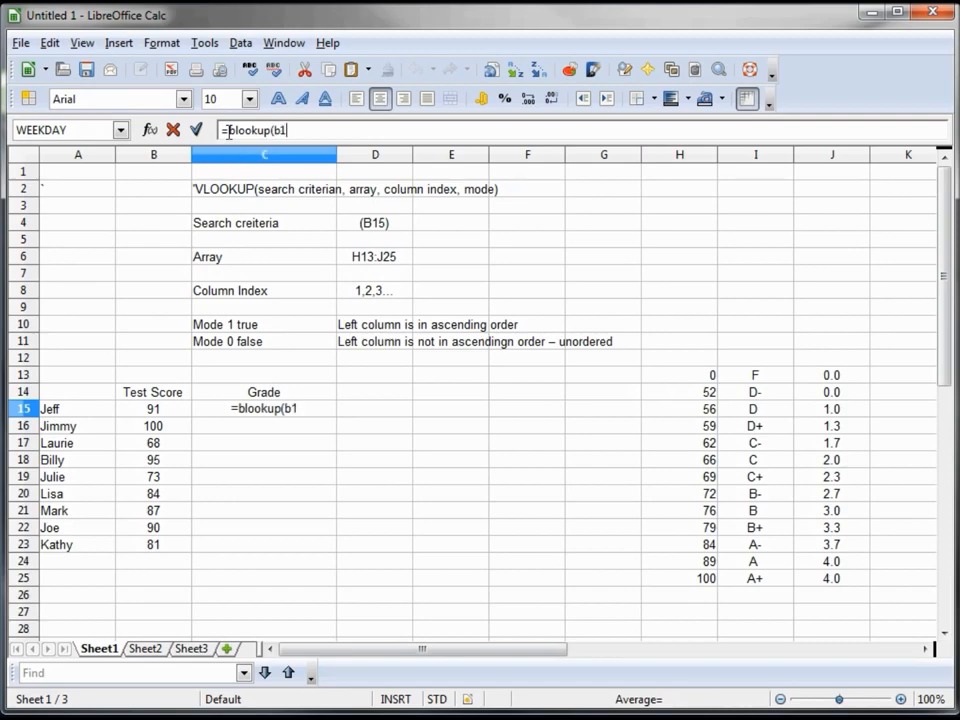
text(5,)
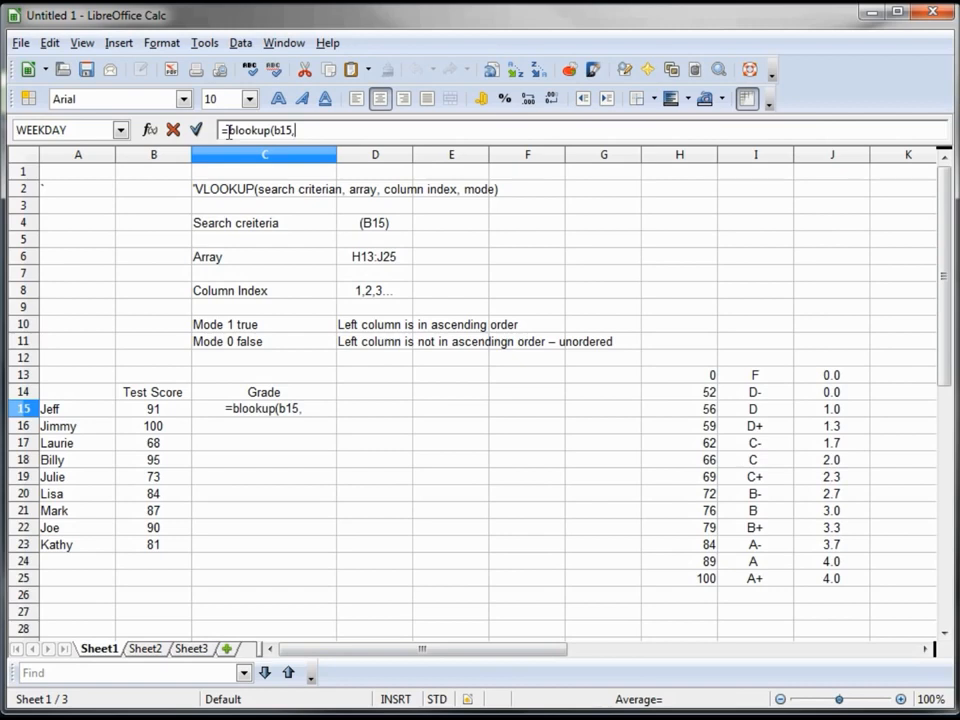
text(Gra)
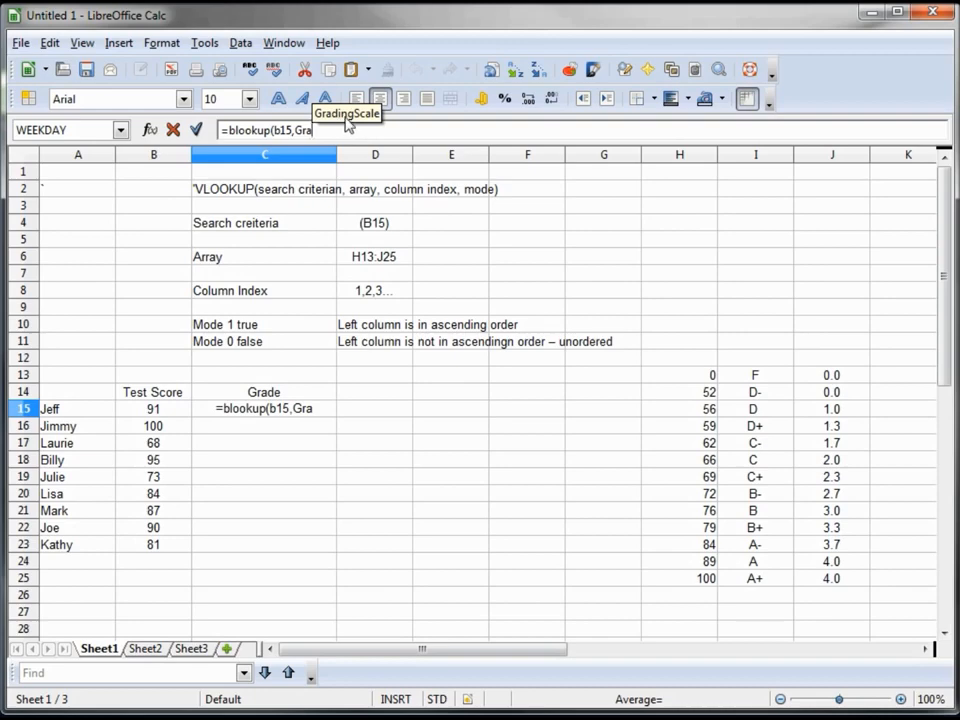
text(ding)
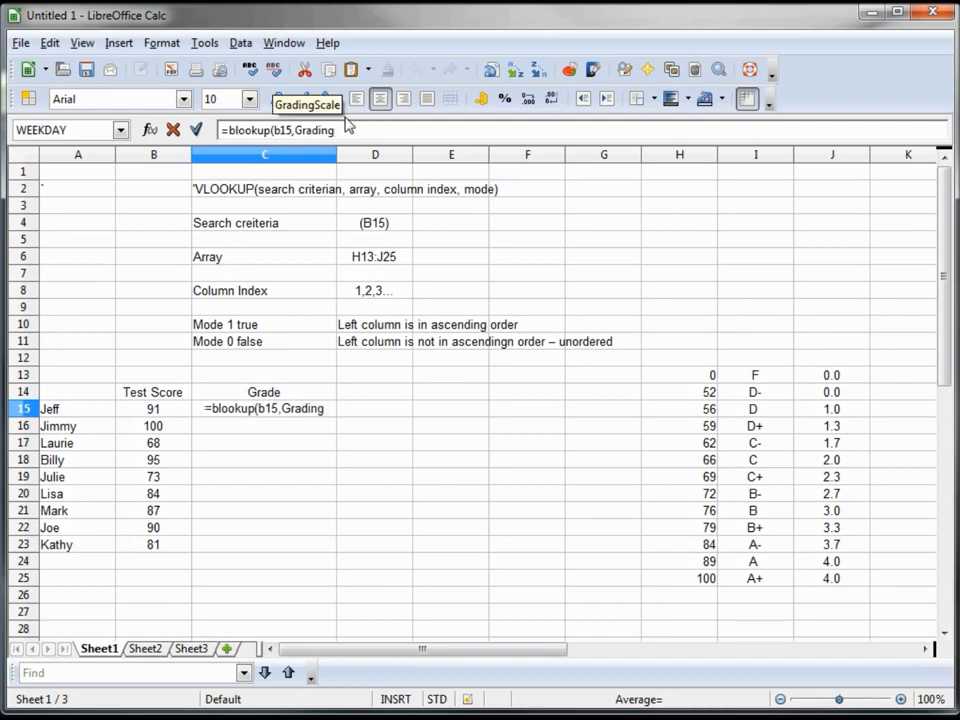
text(Scale,)
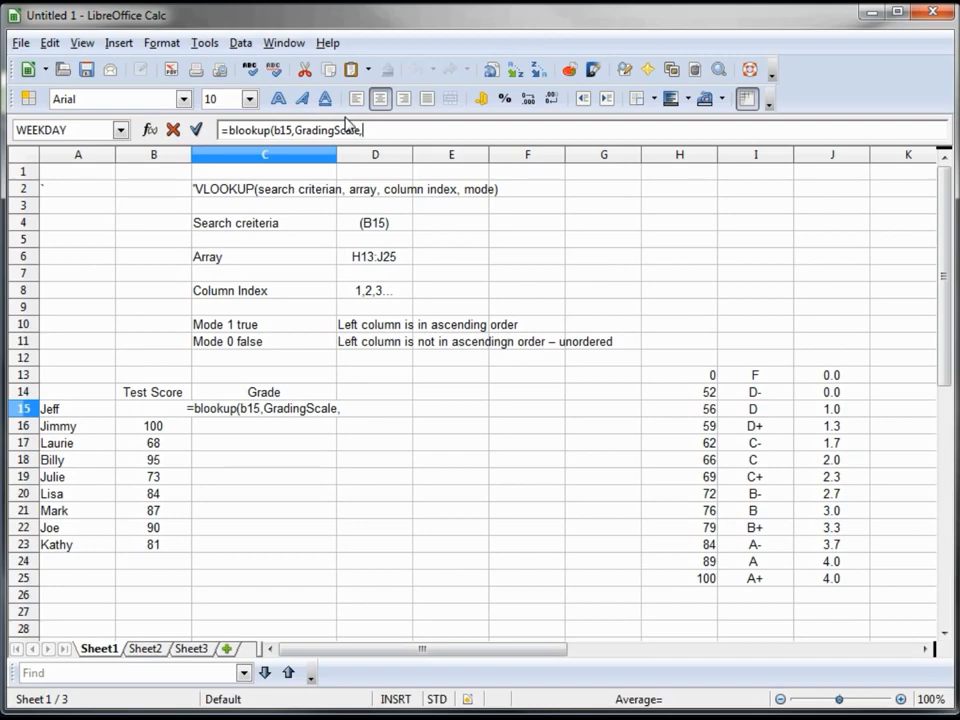
text(2,)
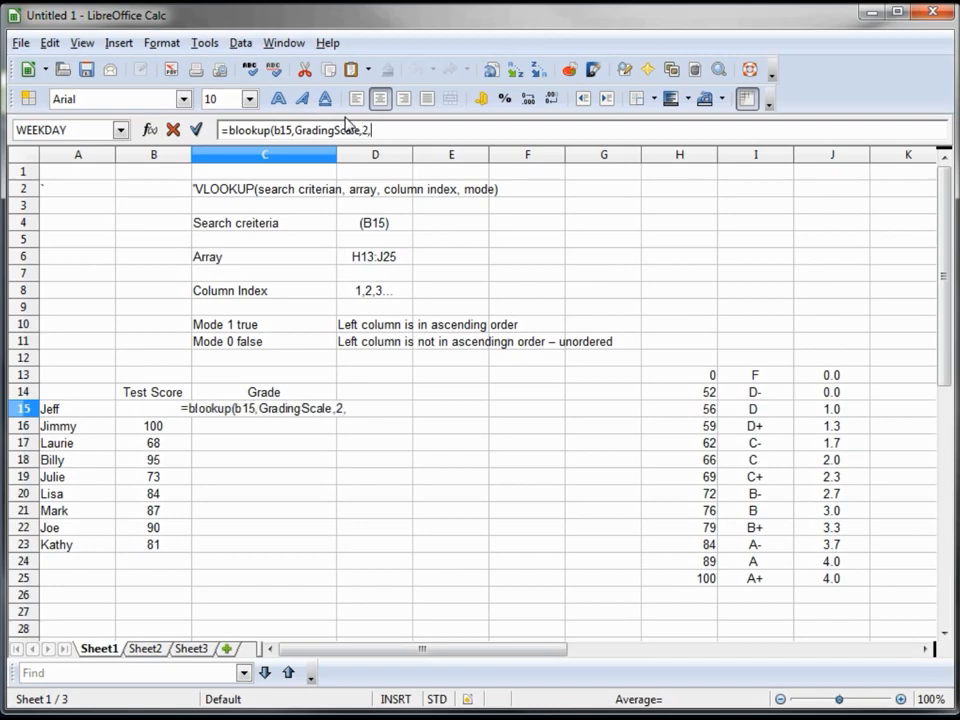
text(1)
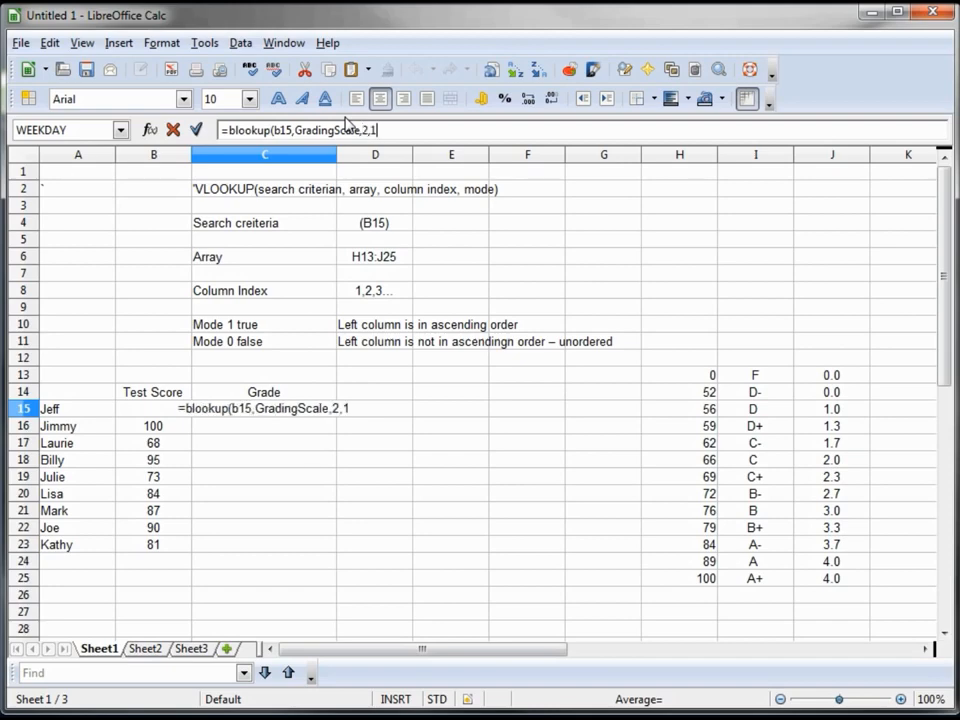
text())
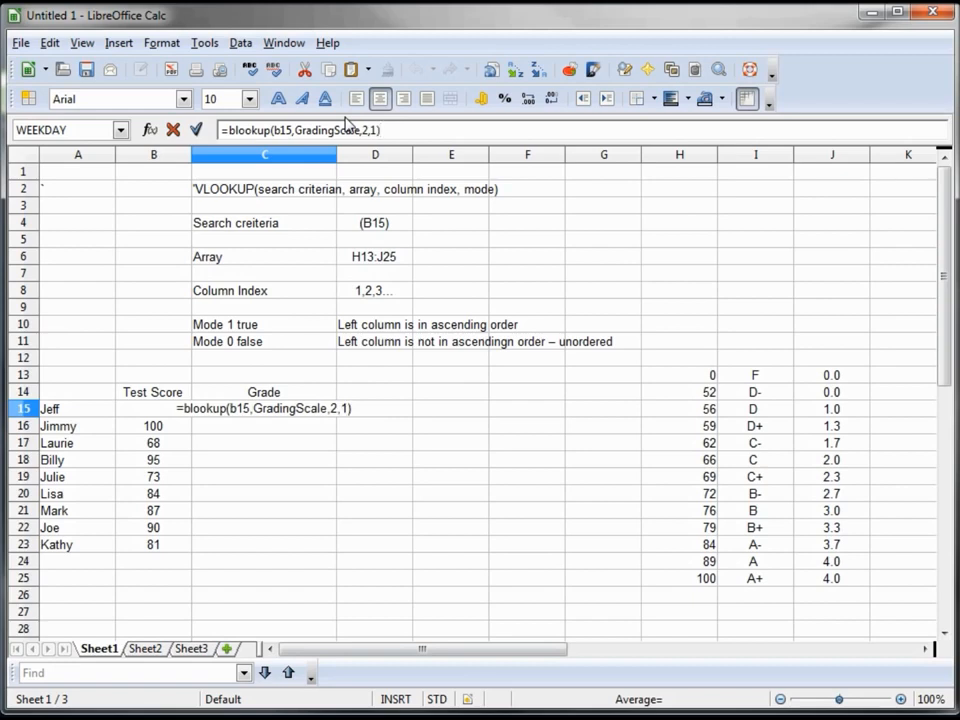
key(Return)
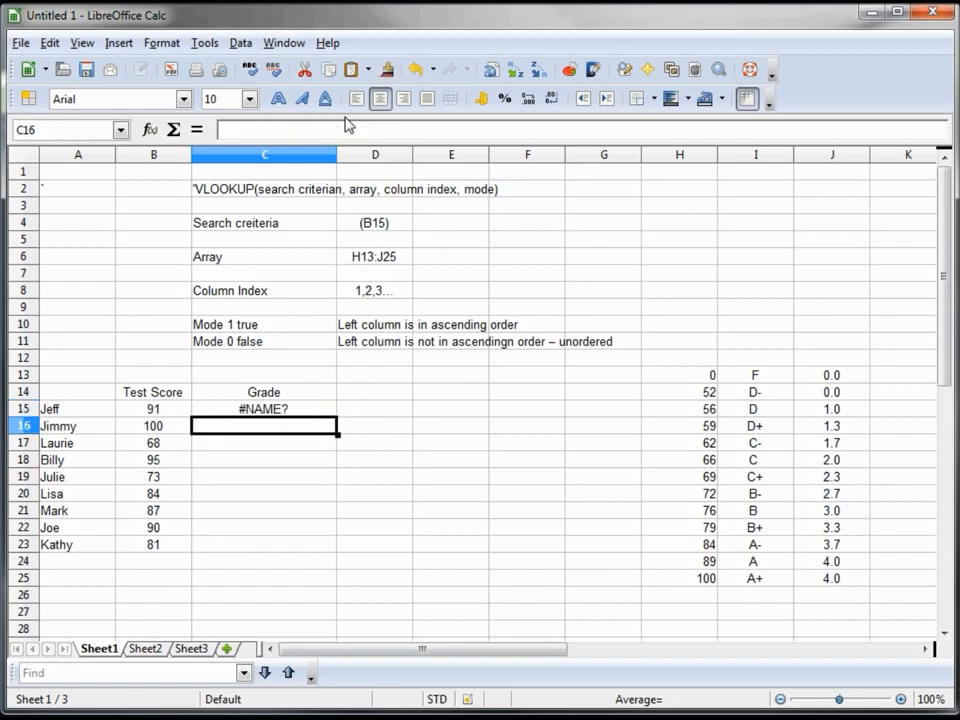
Correct the function name in C15's formula to vlookup, keeping its arguments
key(Up)
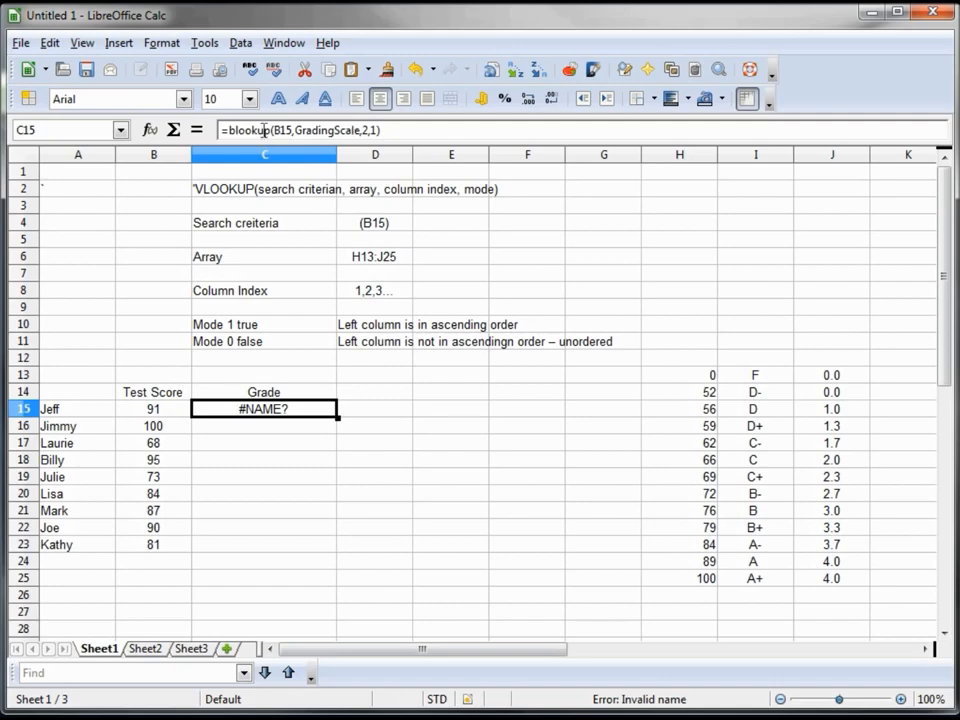
click(222, 130)
key(BackSpace)
text(v)
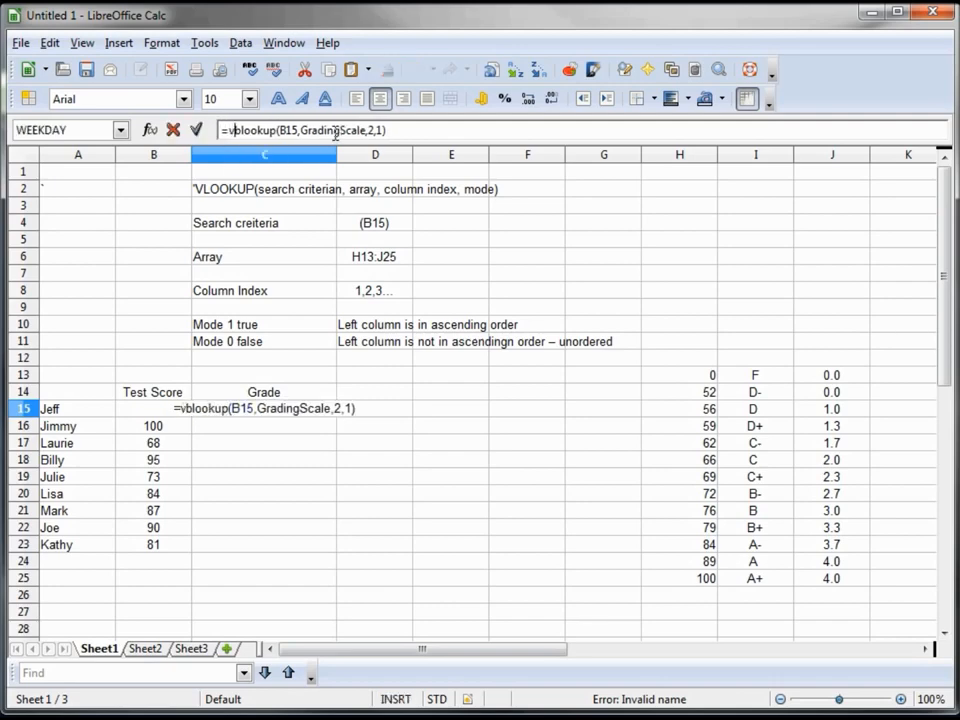
key(Return)
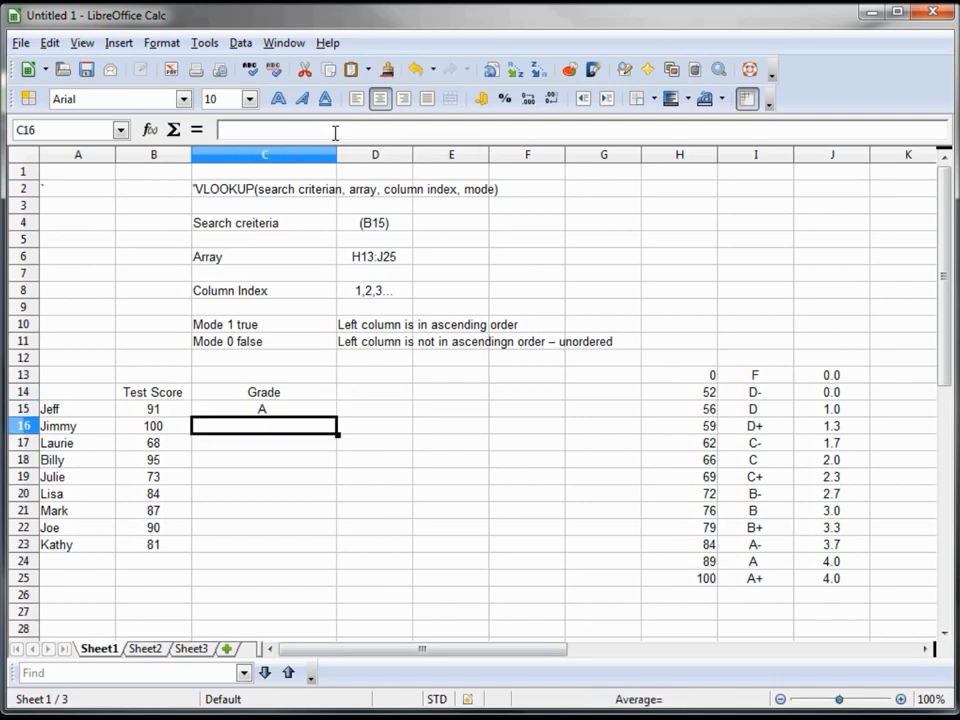
Copy the VLOOKUP formula from C15 into C16:C23 to grade the remaining students
key(Up)
key(ctrl+c)
key(shift+Down)
key(shift+Down)
key(shift+Down)
key(shift+Down)
key(shift+Down)
key(shift+Down)
key(shift+Down)
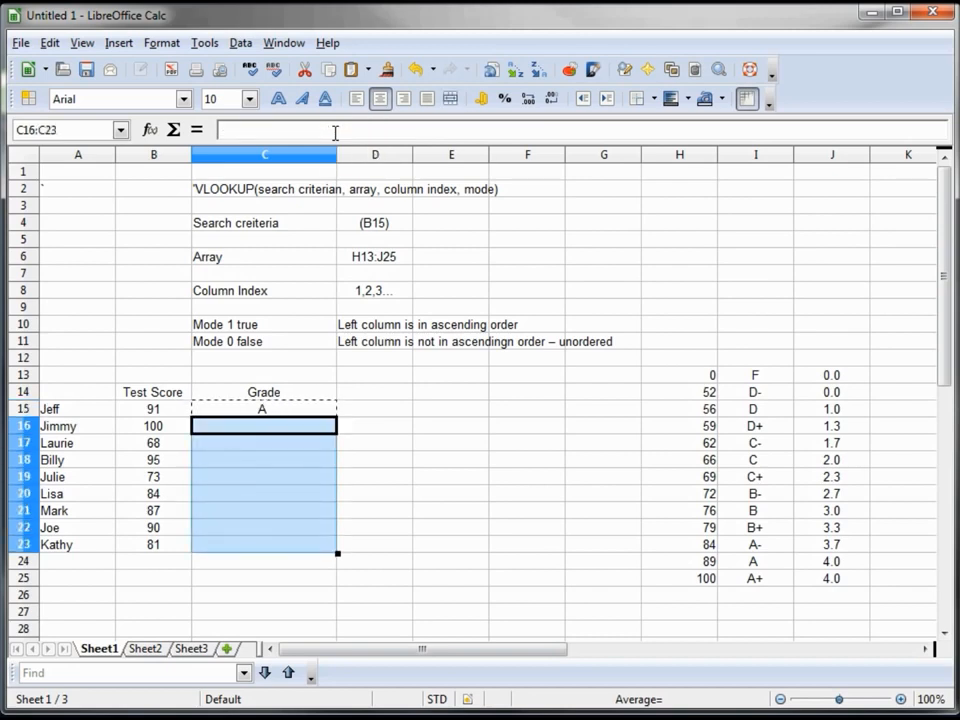
key(ctrl+v)
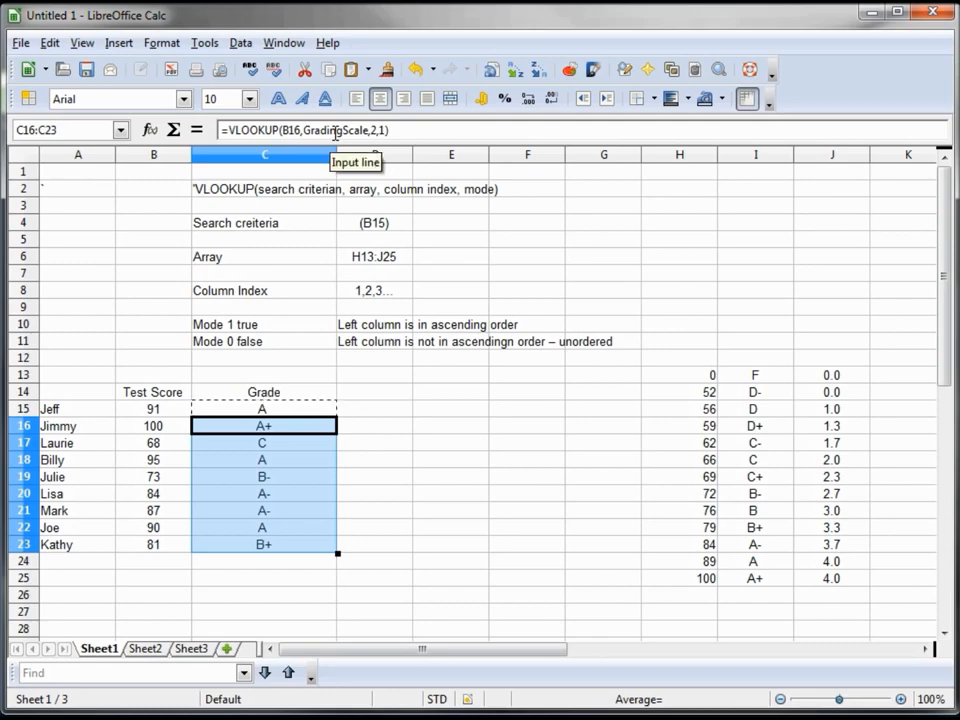
Examine the VLOOKUP formulas down the Grade column cell by cell, ending at C15
key(Down)
key(Down)
key(Down)
key(Down)
key(Down)
key(Down)
key(Down)
key(Down)
key(Up)
key(Up)
key(Up)
key(Up)
key(Up)
key(Up)
key(Up)
key(Up)
key(Up)
key(Up)
key(Up)
key(Up)
key(Down)
key(Down)
key(Down)
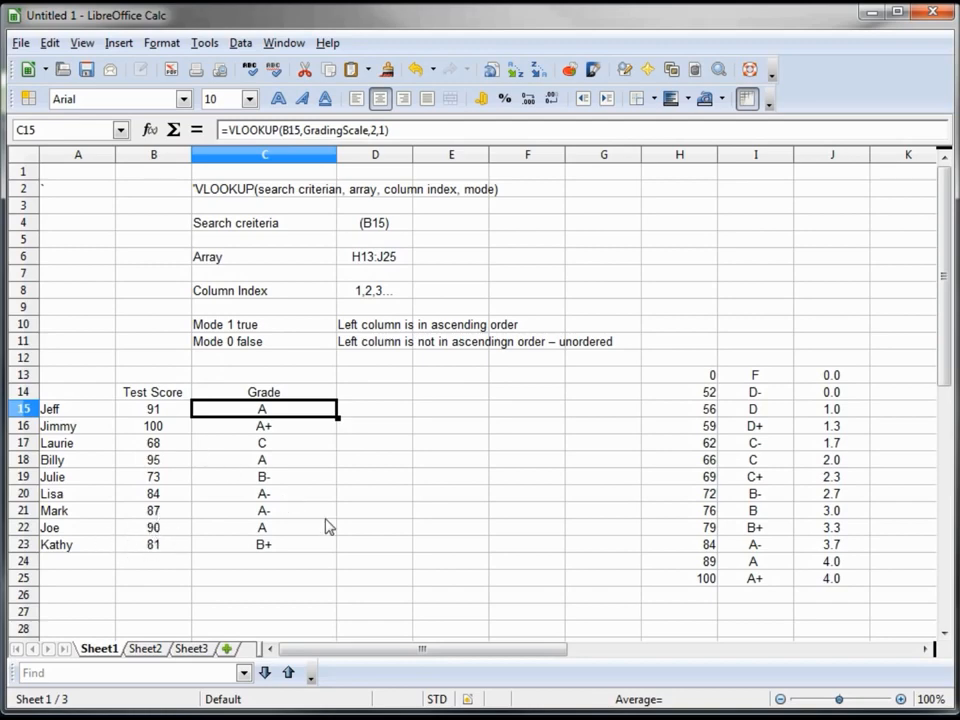
Enter the formula =vlookup(b15,gradingScale,3,1) in D15, beside the first student's letter grade
click(378, 414)
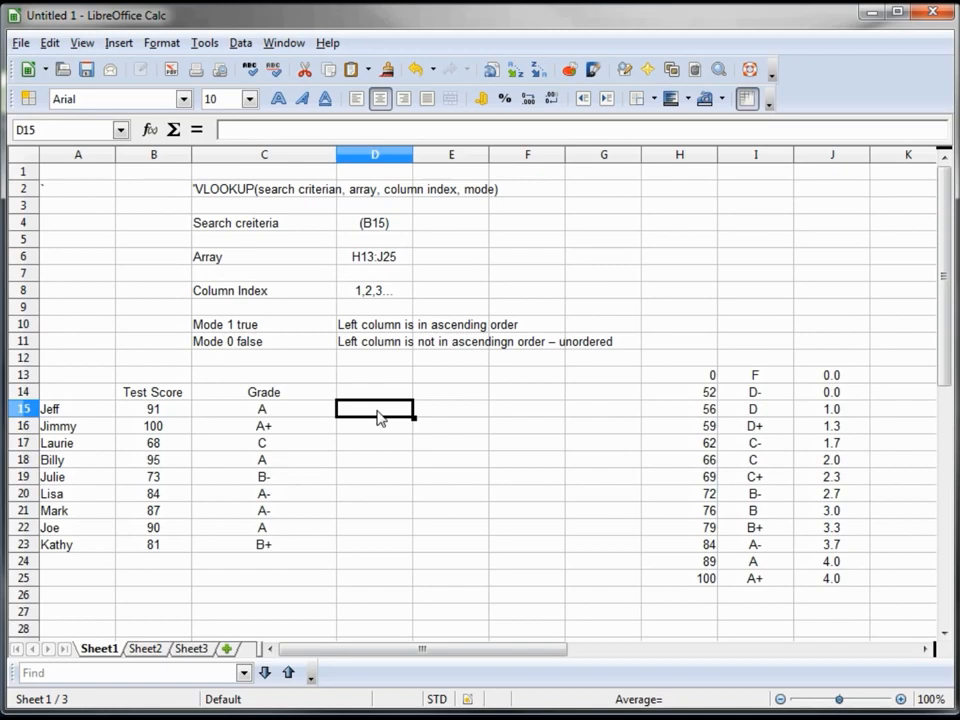
text(=)
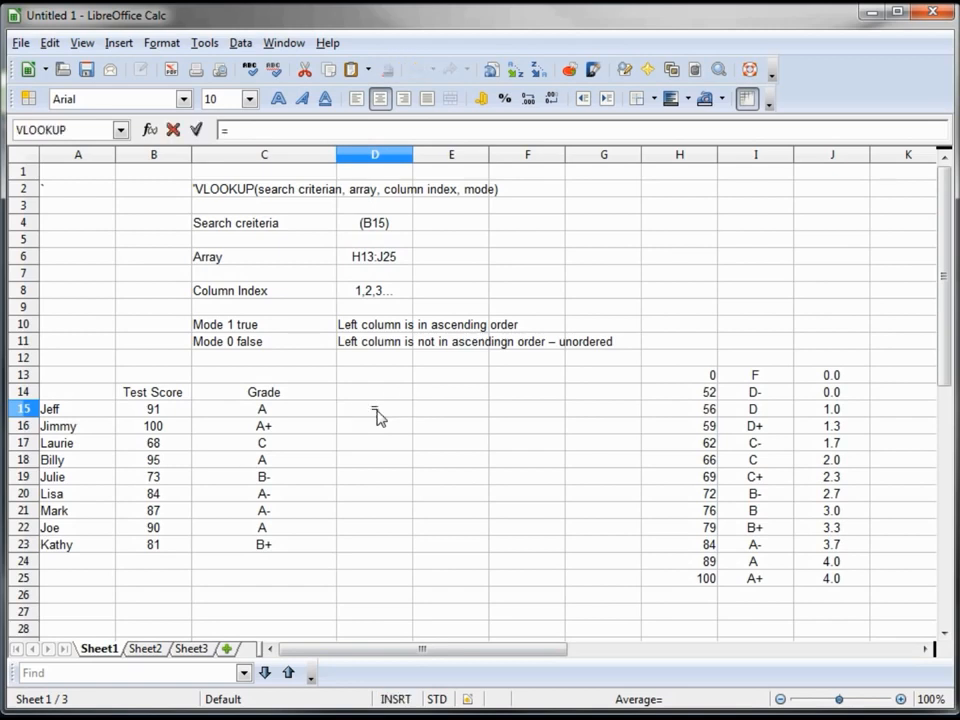
text(vlo)
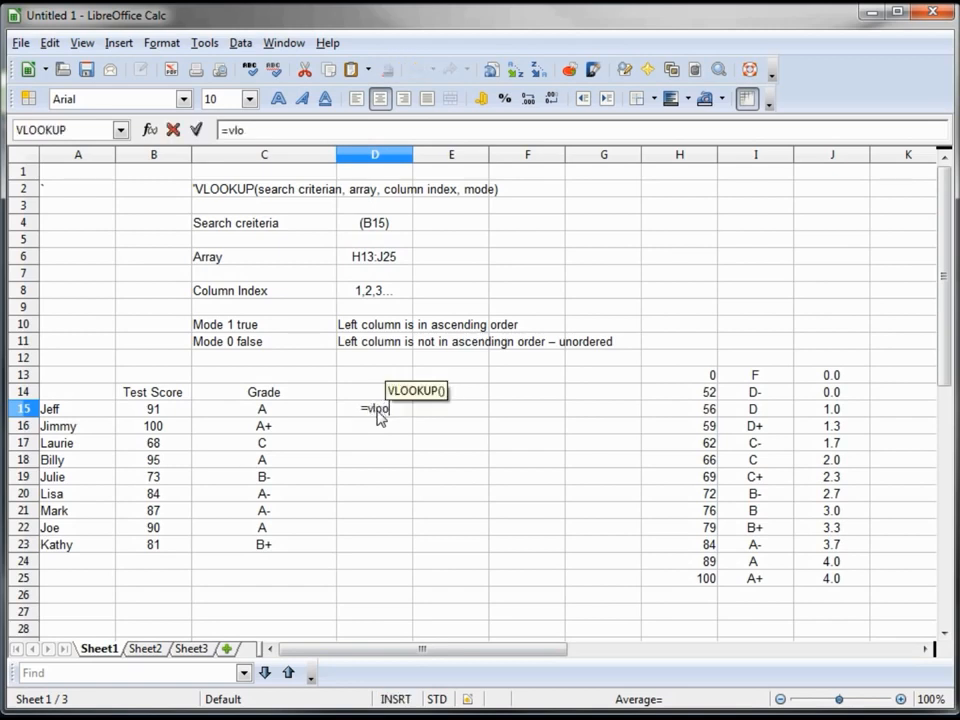
text(okup()
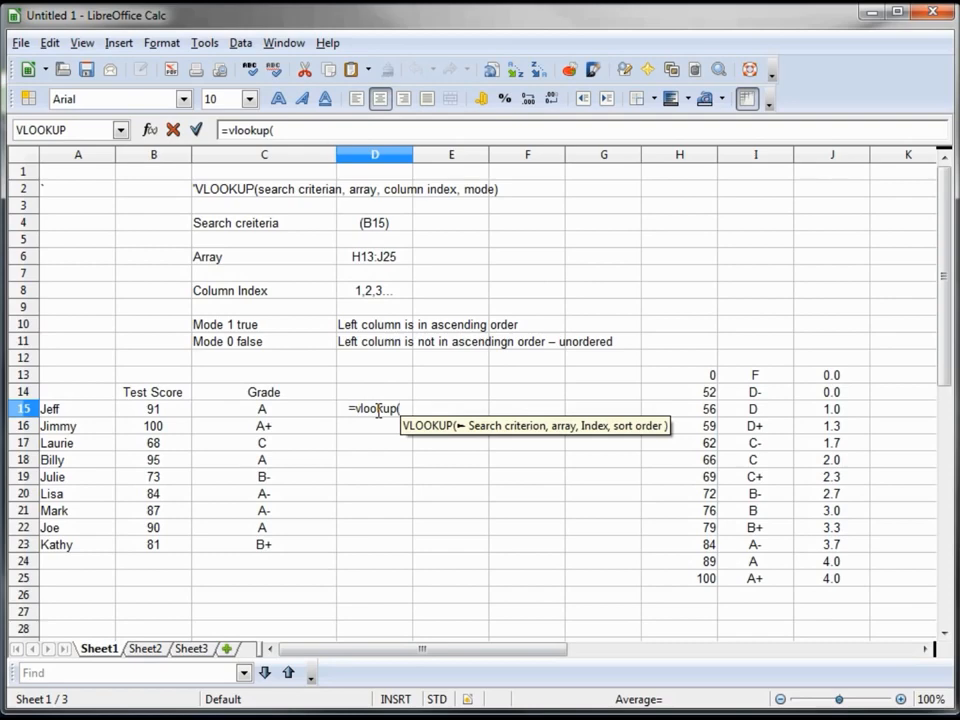
text(b)
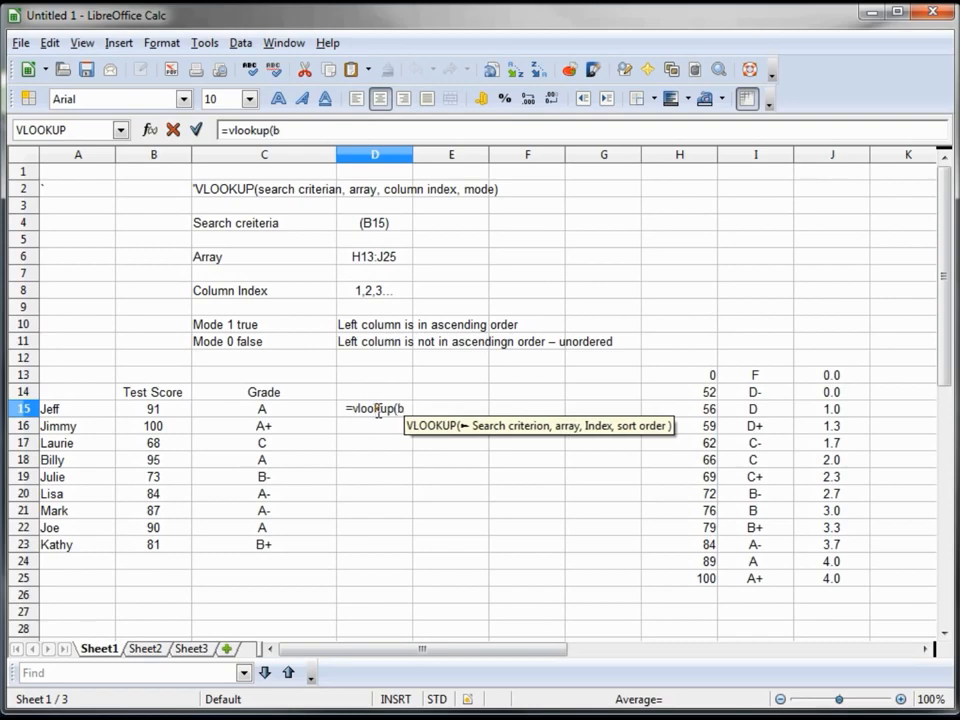
text(15,)
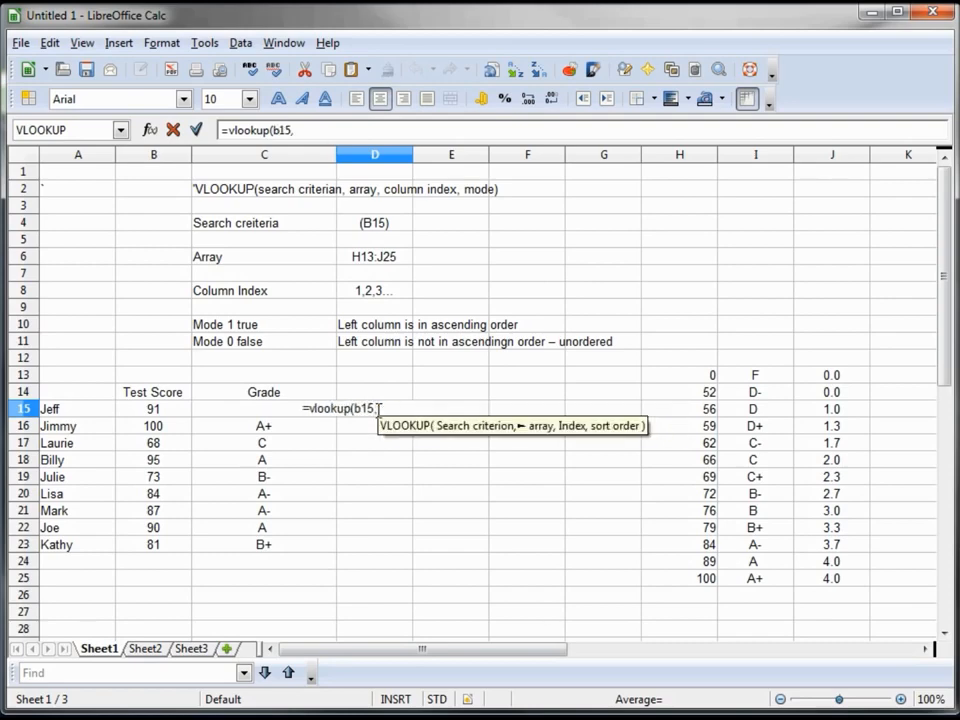
text(gra)
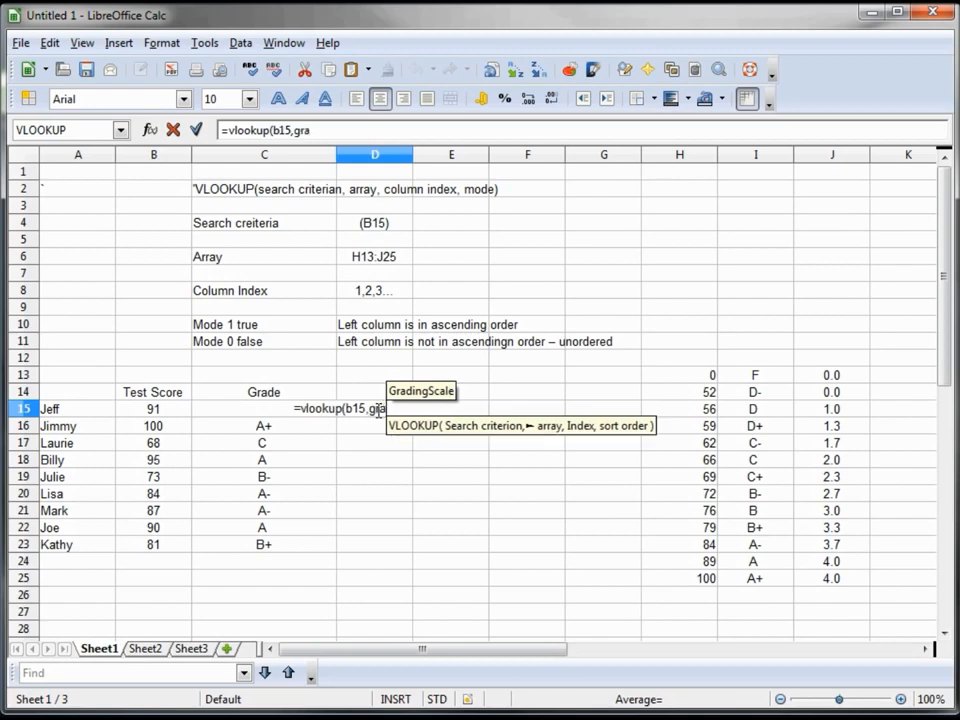
text(dingScale,)
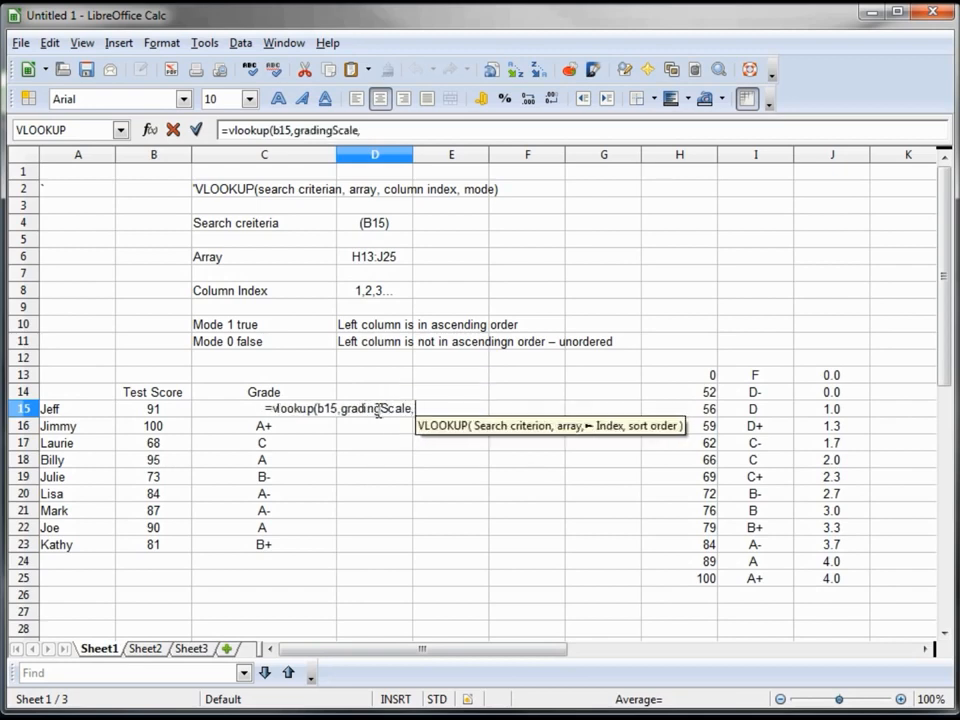
text(3)
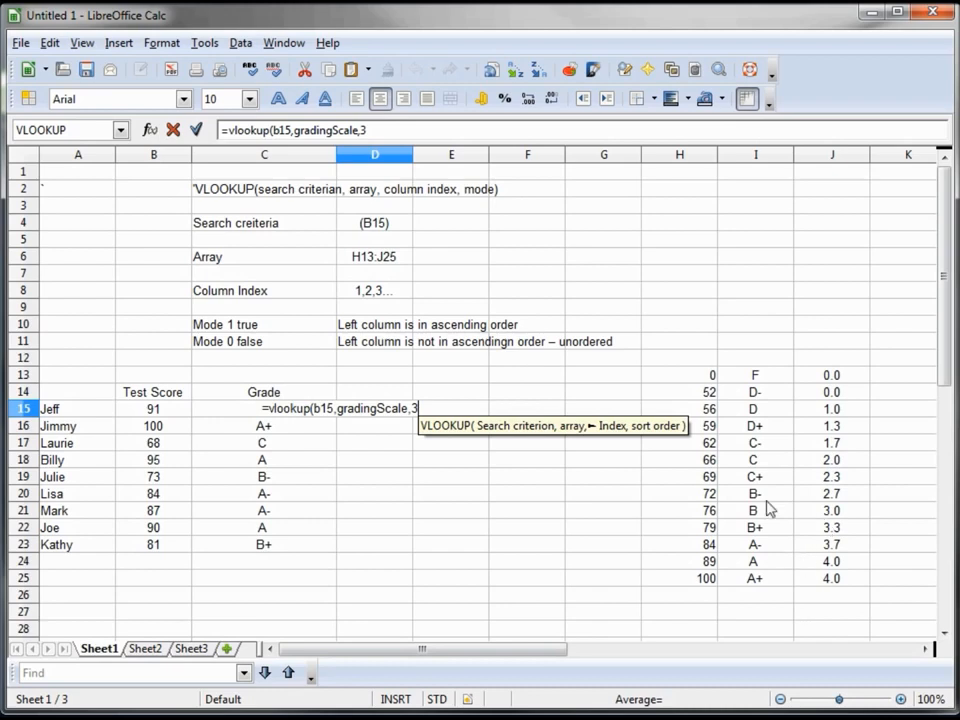
text(,)
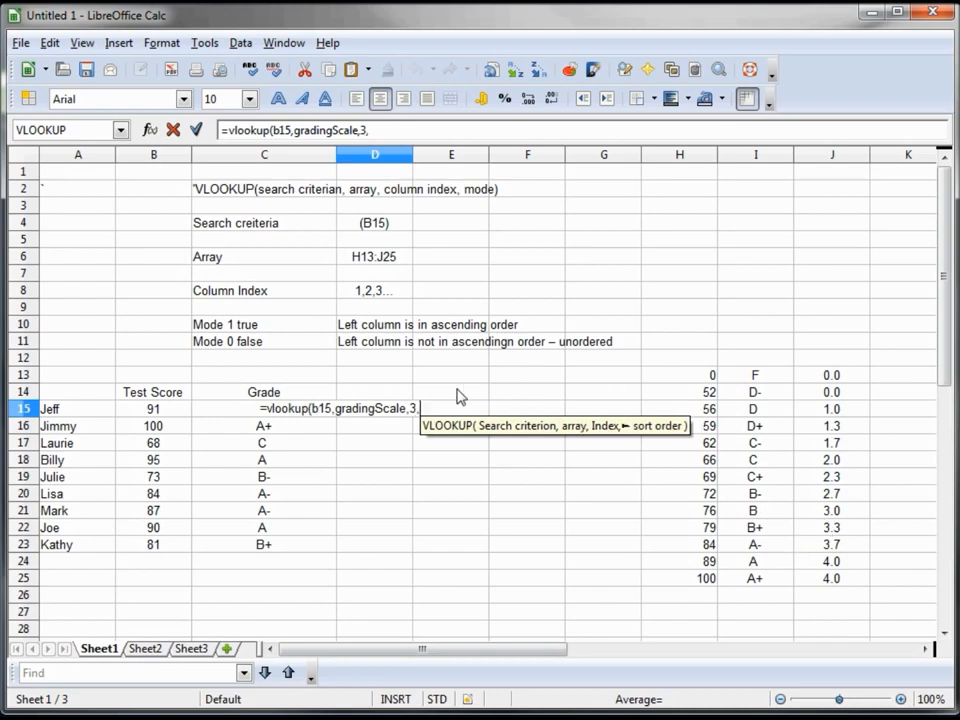
text(1))
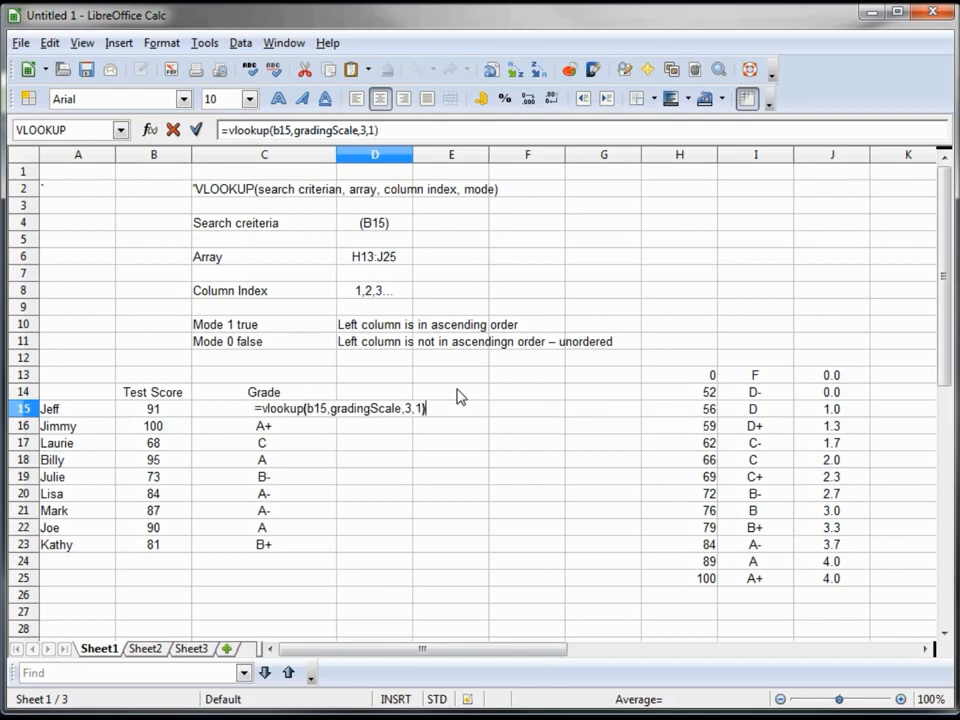
key(Return)
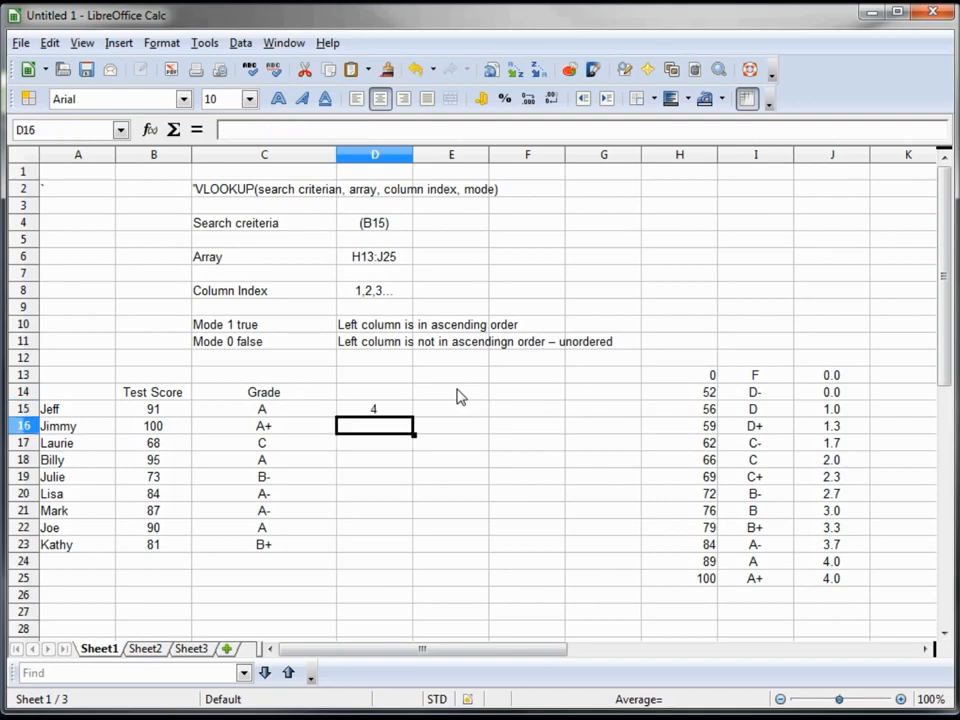
Copy the VLOOKUP formula from D15 into D16:D23 for the remaining students
key(Up)
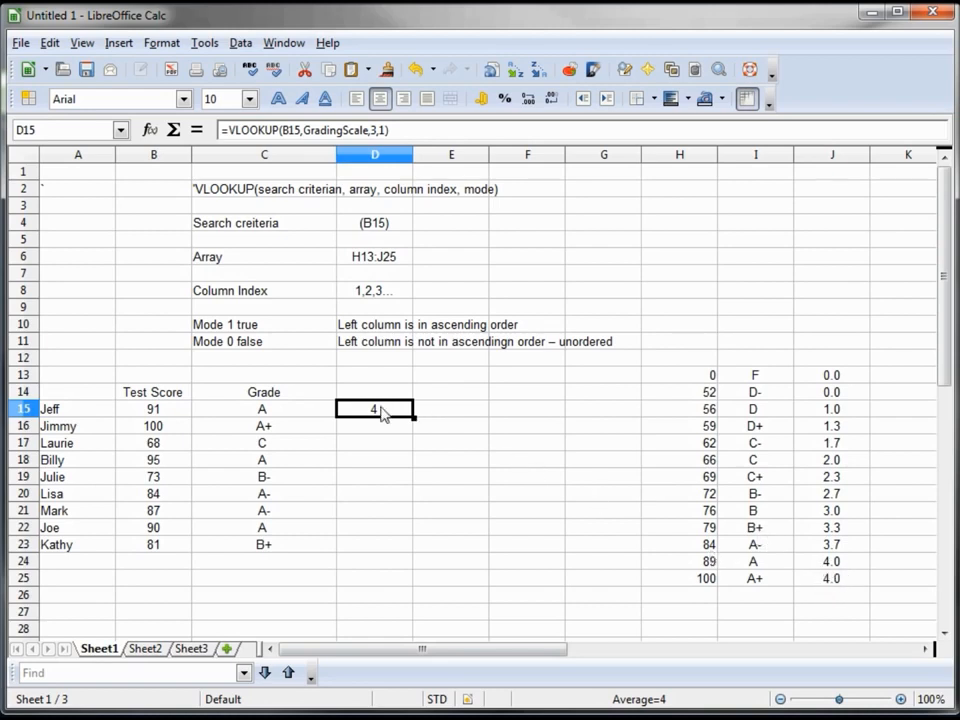
key(Down)
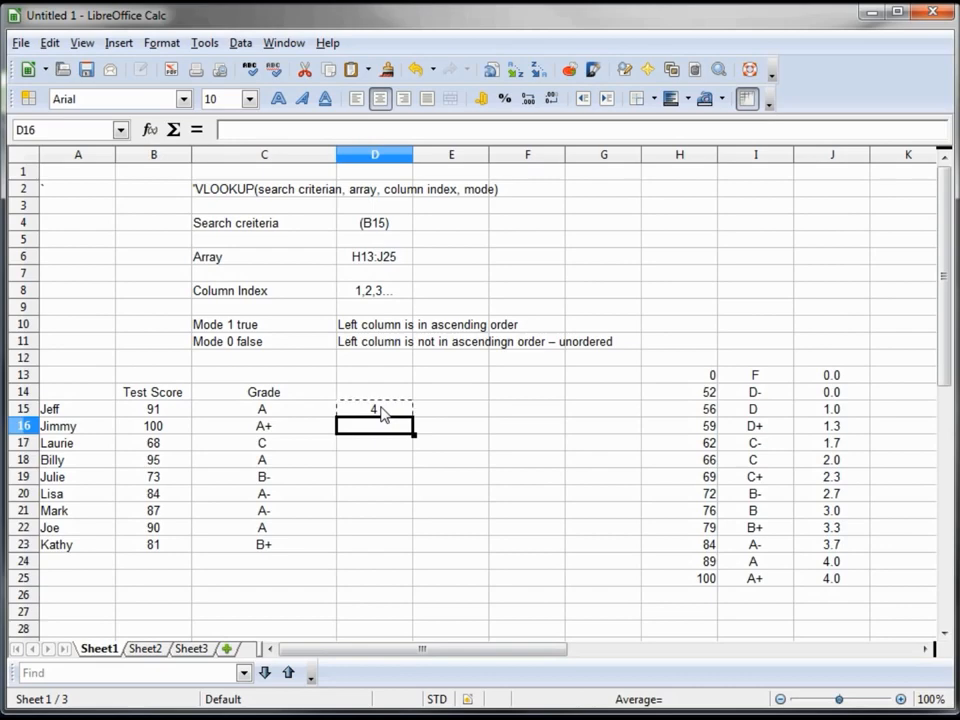
key(shift+Down)
key(shift+Down)
key(shift+Down)
key(shift+Down)
key(shift+Down)
key(shift+Down)
key(shift+Down)
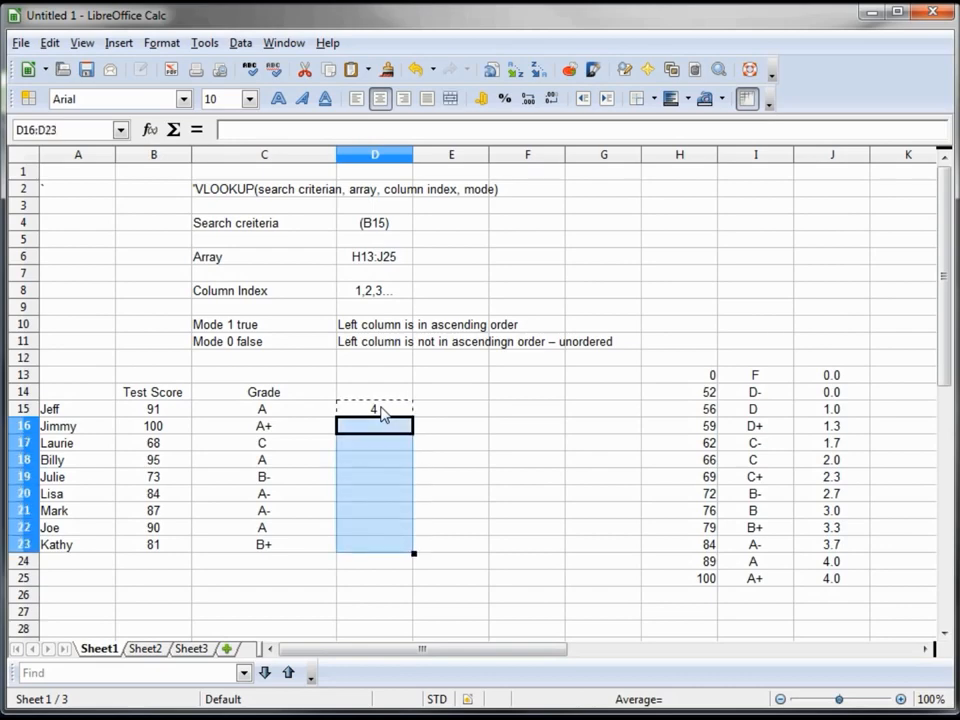
key(ctrl+v)
key(Escape)
Format the looked-up values in D15:D23 as numbers with 1 decimal place
drag(389, 412, 390, 541)
right_click(391, 537)
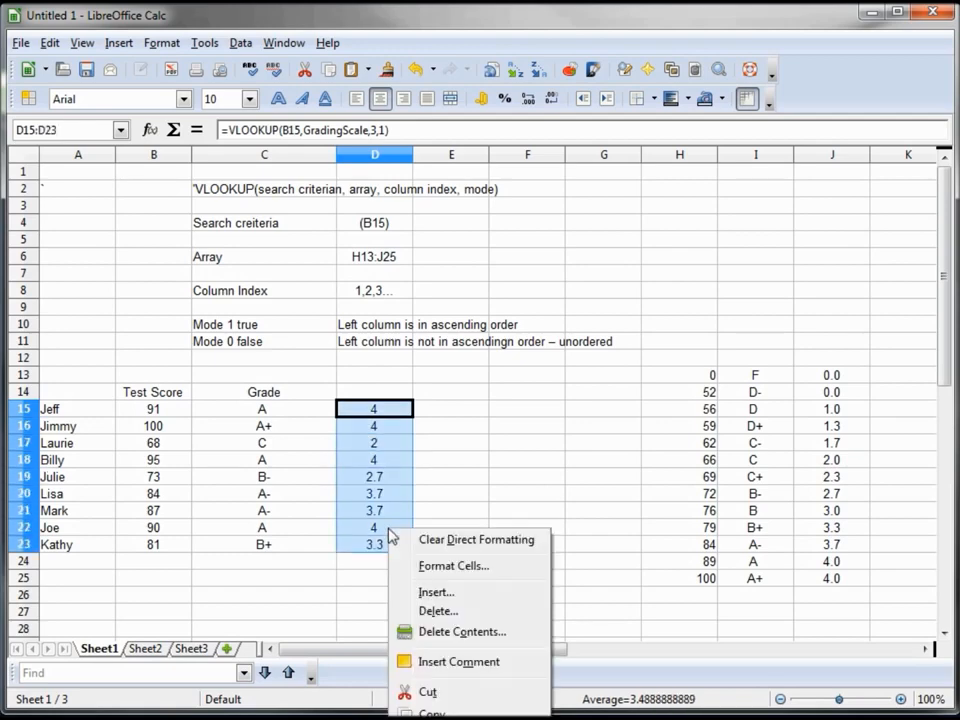
key(Escape)
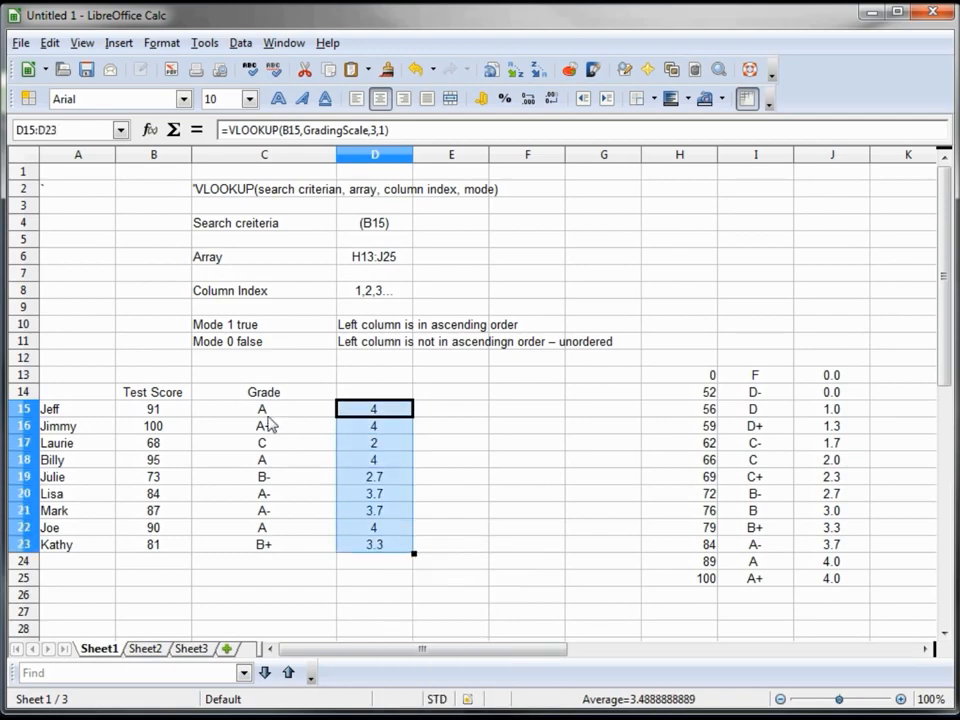
key(ctrl+1)
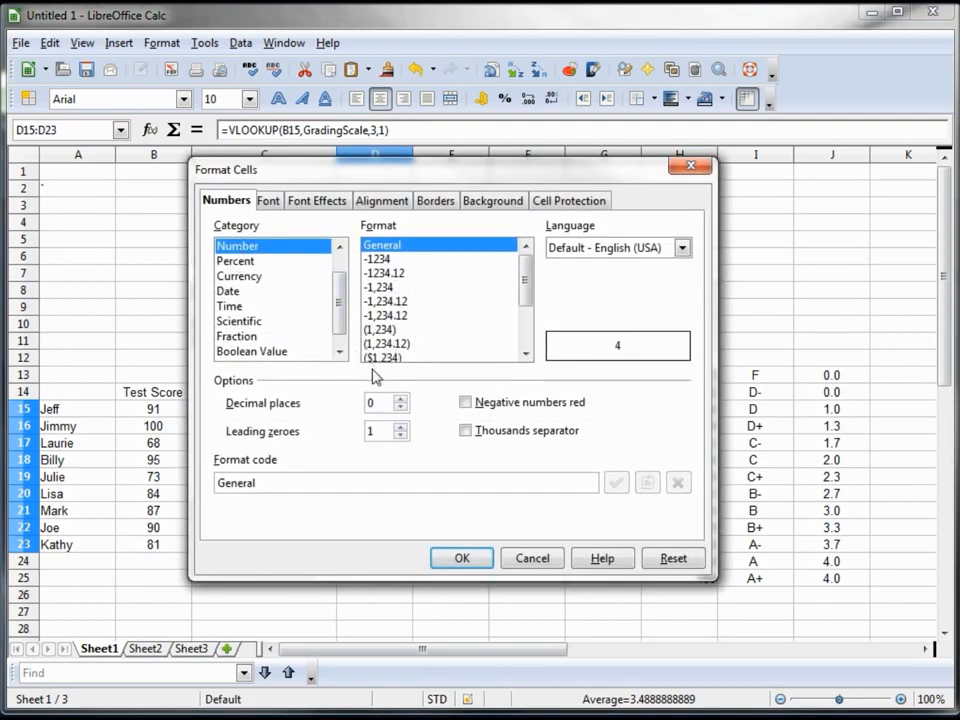
click(400, 399)
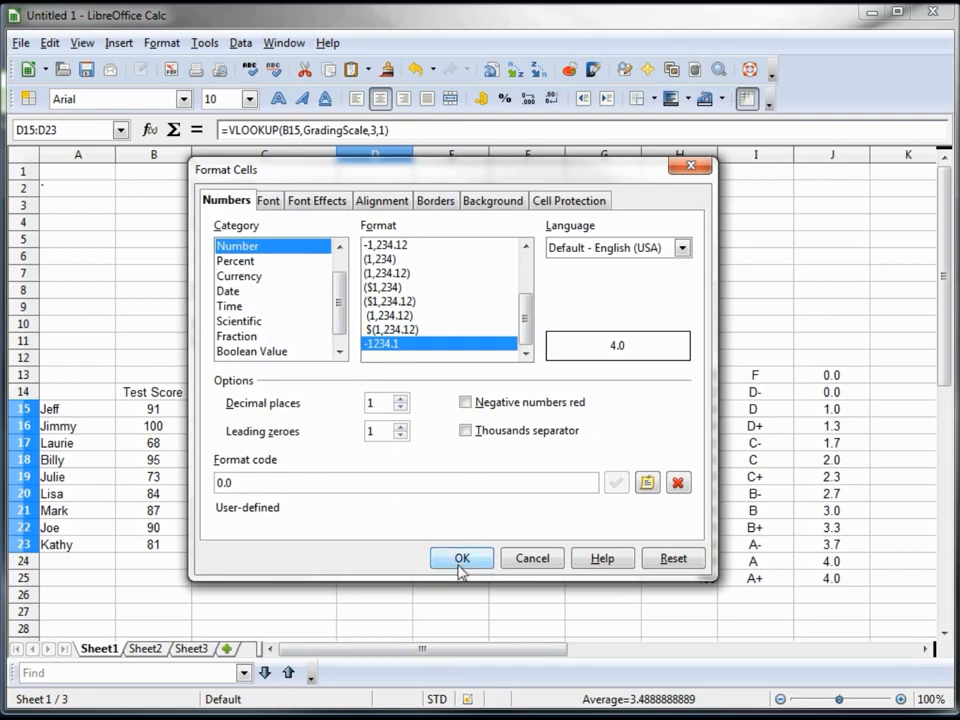
click(463, 560)
click(446, 460)
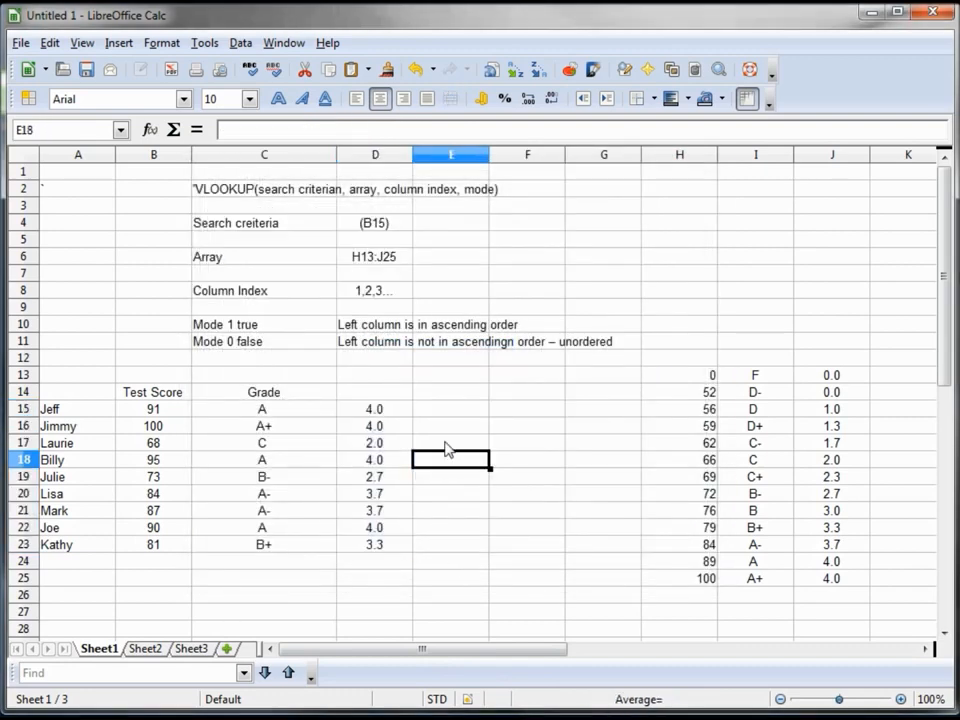
click(390, 446)
click(390, 491)
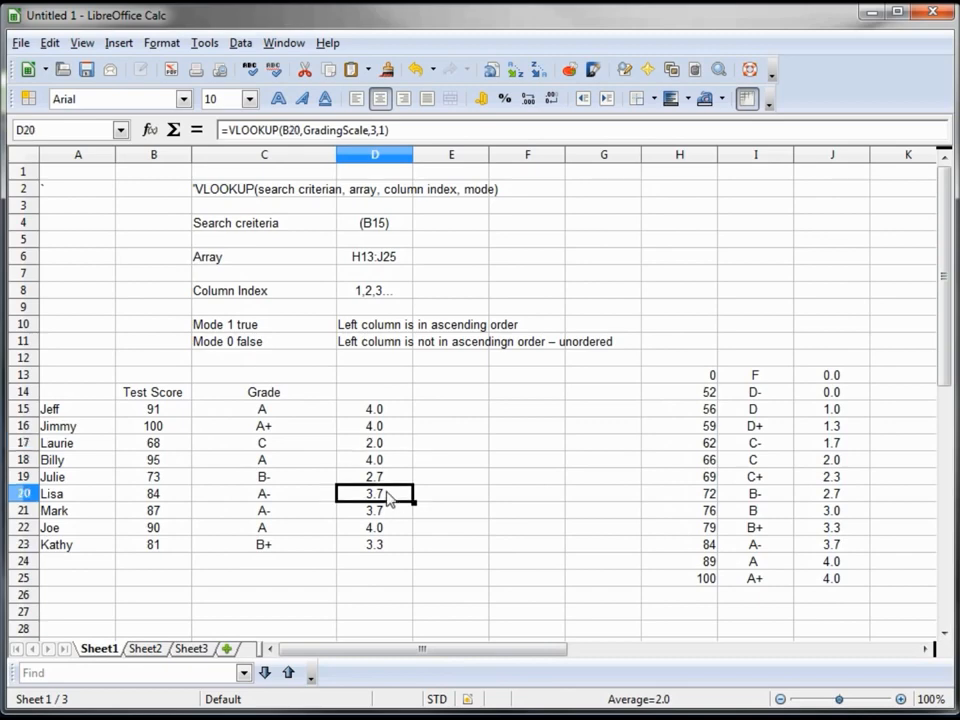
Enter the column heading "Grade on 4.0" in D14
click(379, 394)
text(Gr)
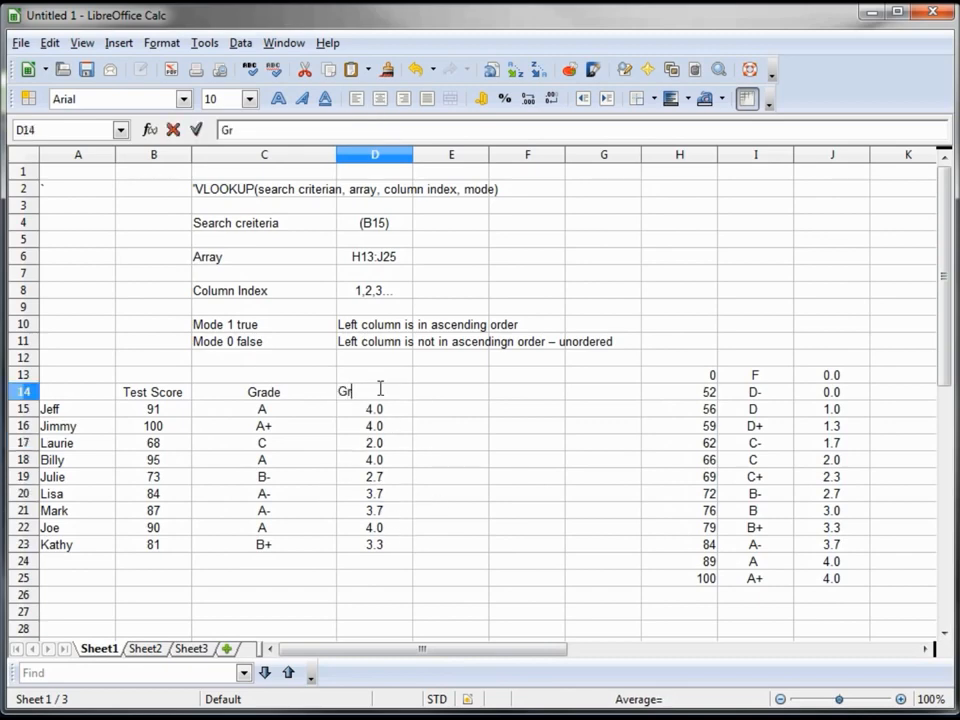
text(ade on 4.0)
key(Left)
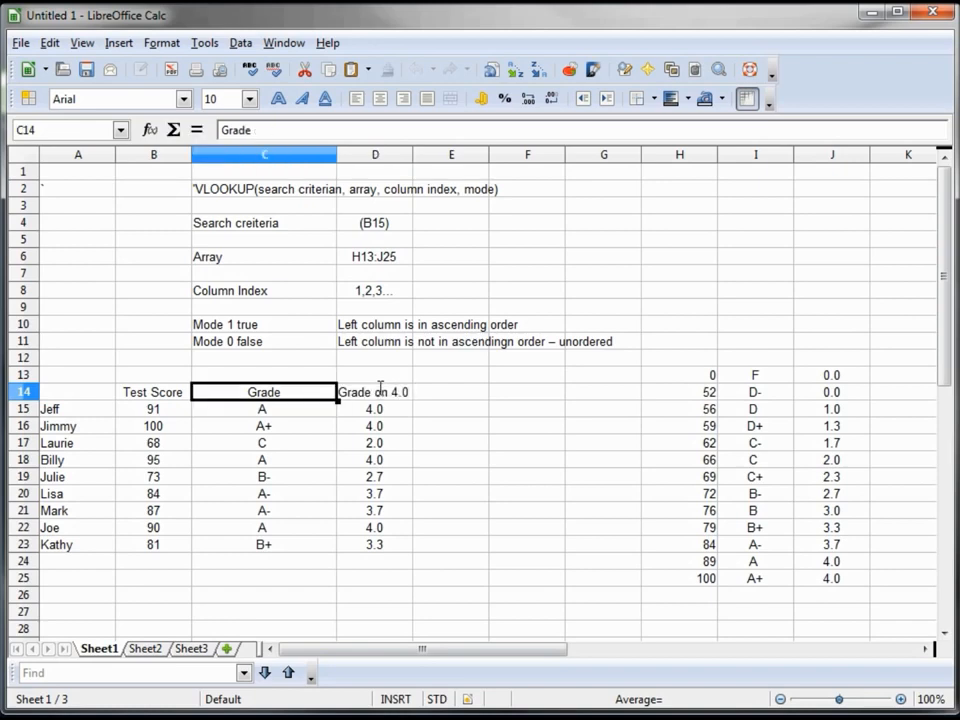
Change the column heading in C14 to "Letter Grade"
text(Leddt)
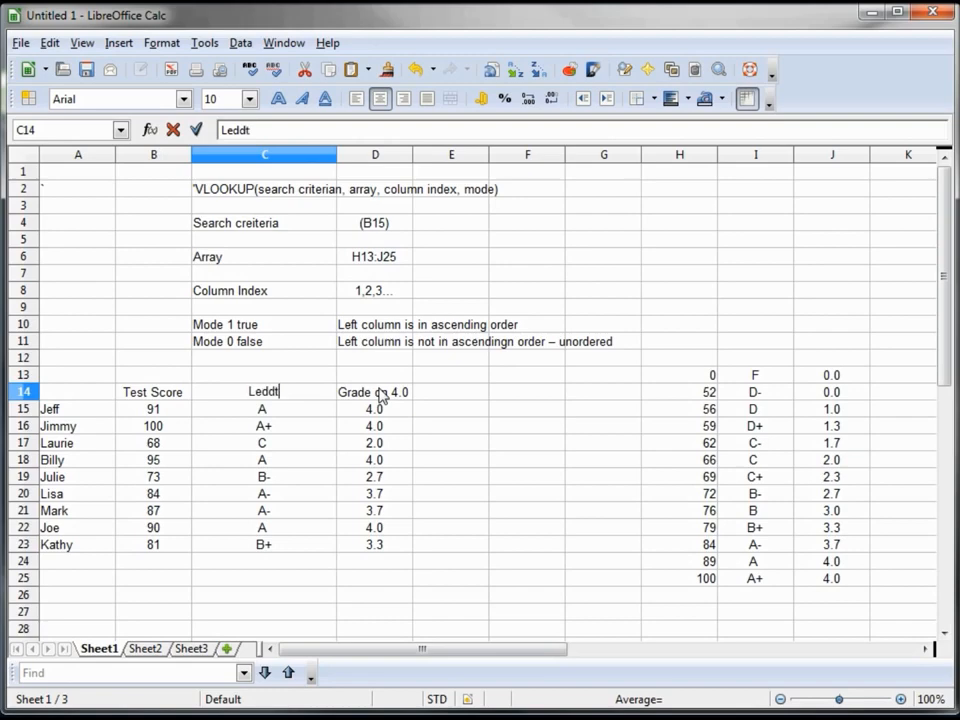
key(BackSpace)
key(BackSpace)
key(BackSpace)
text(tter Grade)
key(Return)
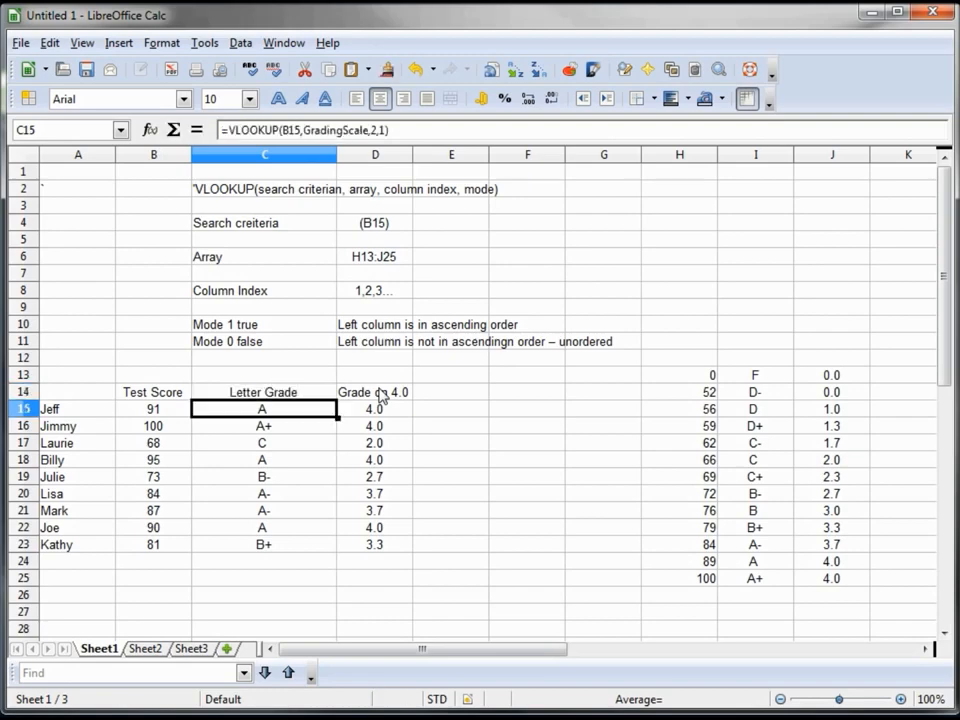